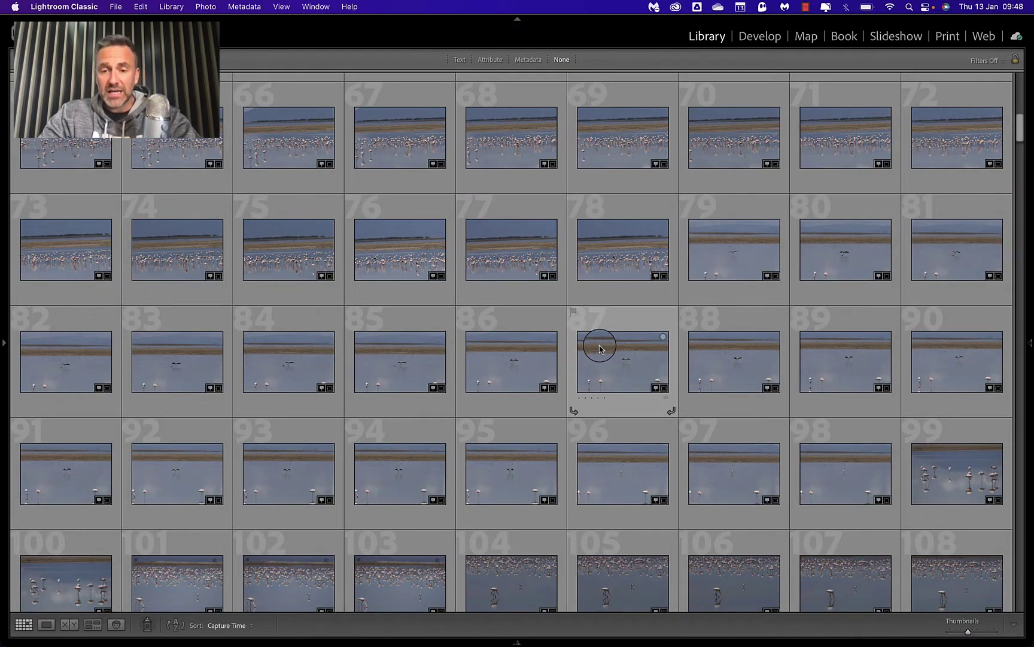
# Create a collection named "Best of Amboseli" and set it as the target collection
pyautogui.click(3, 346)
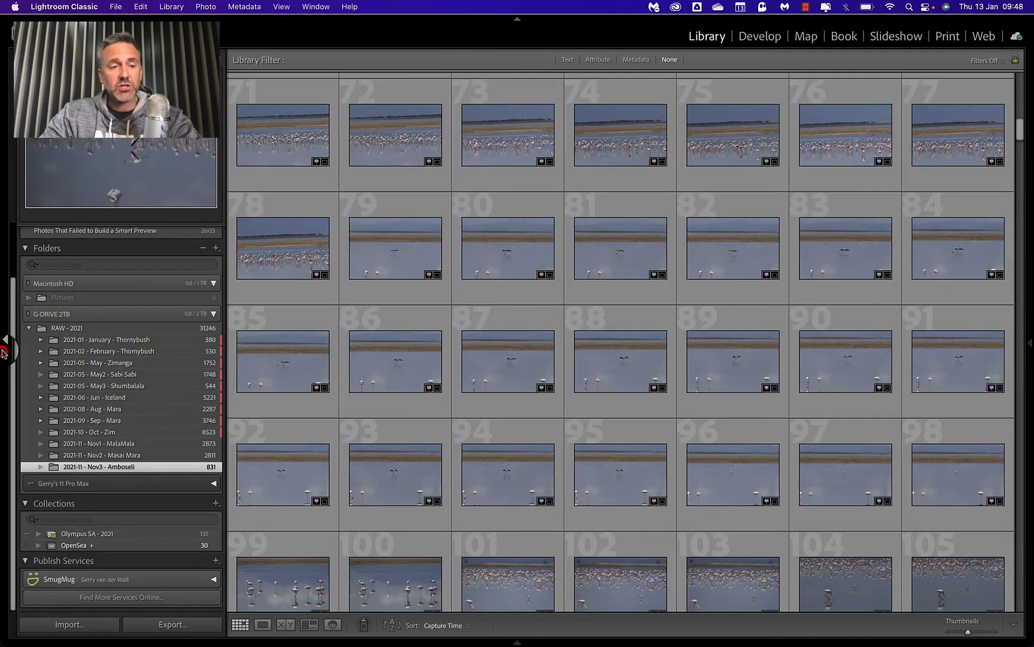
pyautogui.scroll(3, 118, 395)
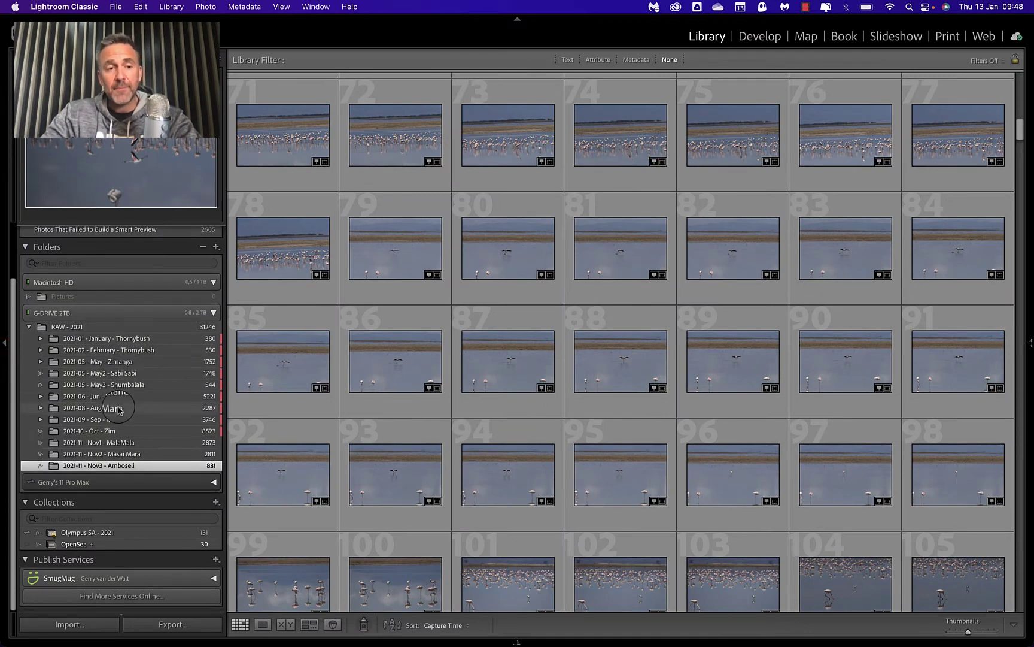
pyautogui.scroll(-1, 118, 411)
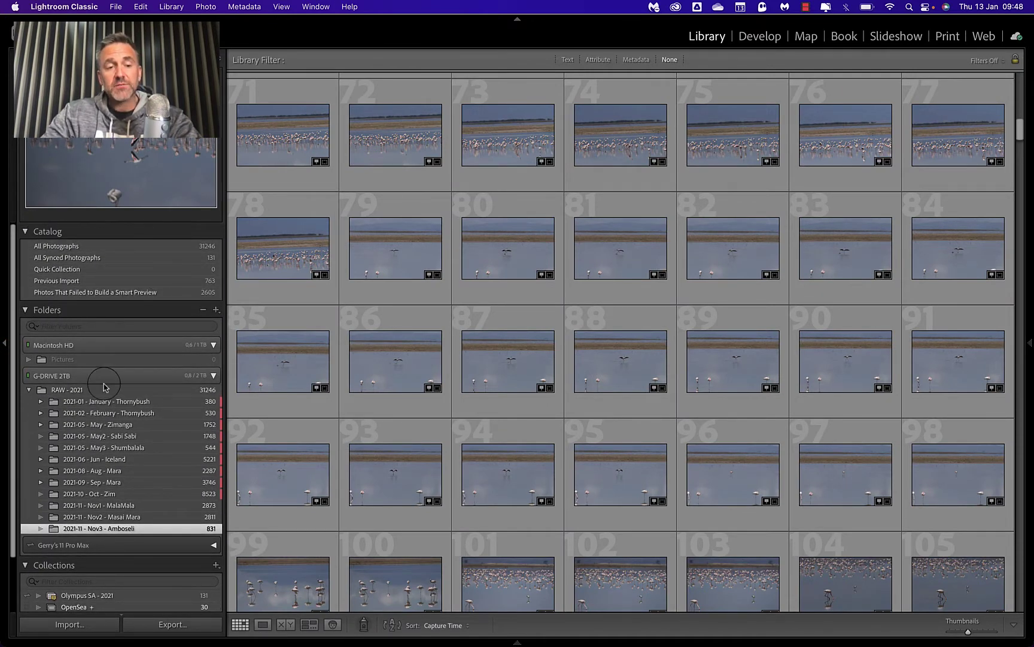
pyautogui.scroll(-5, 123, 458)
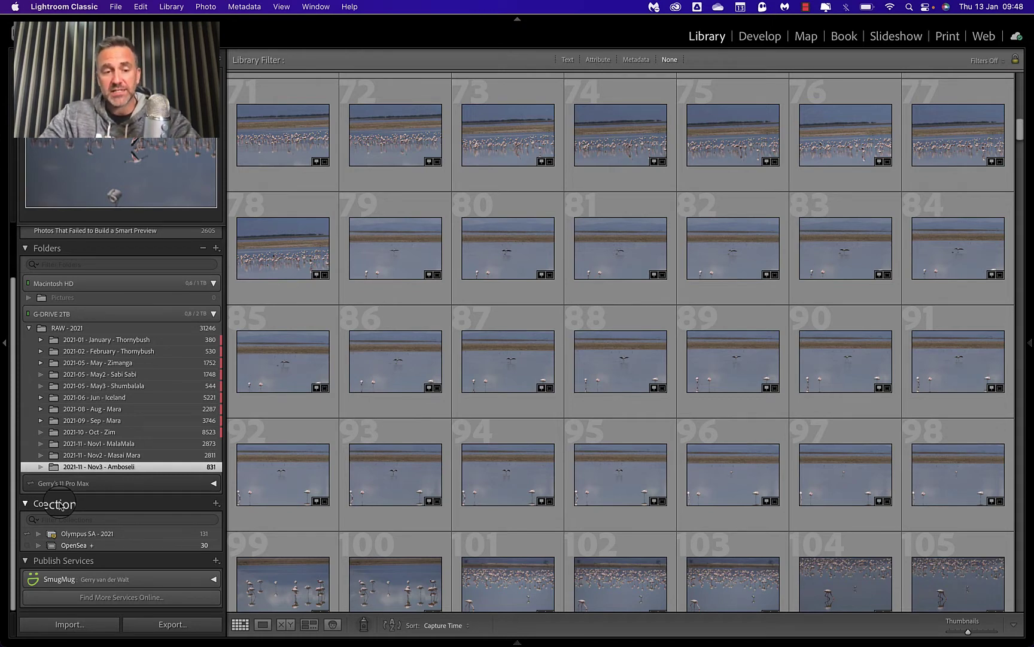
pyautogui.click(216, 503)
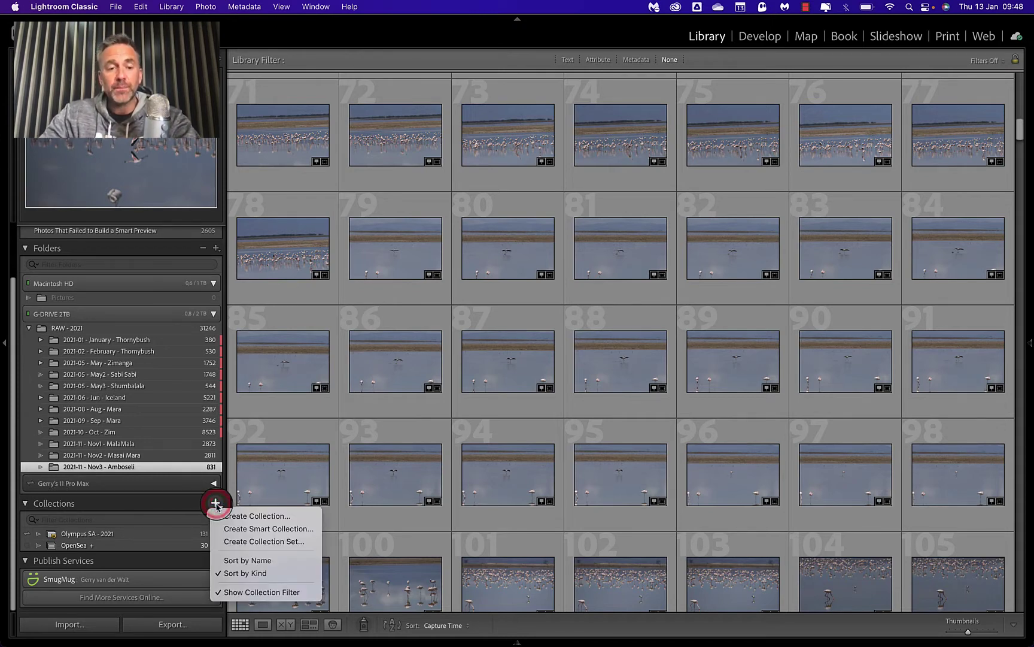
pyautogui.click(252, 516)
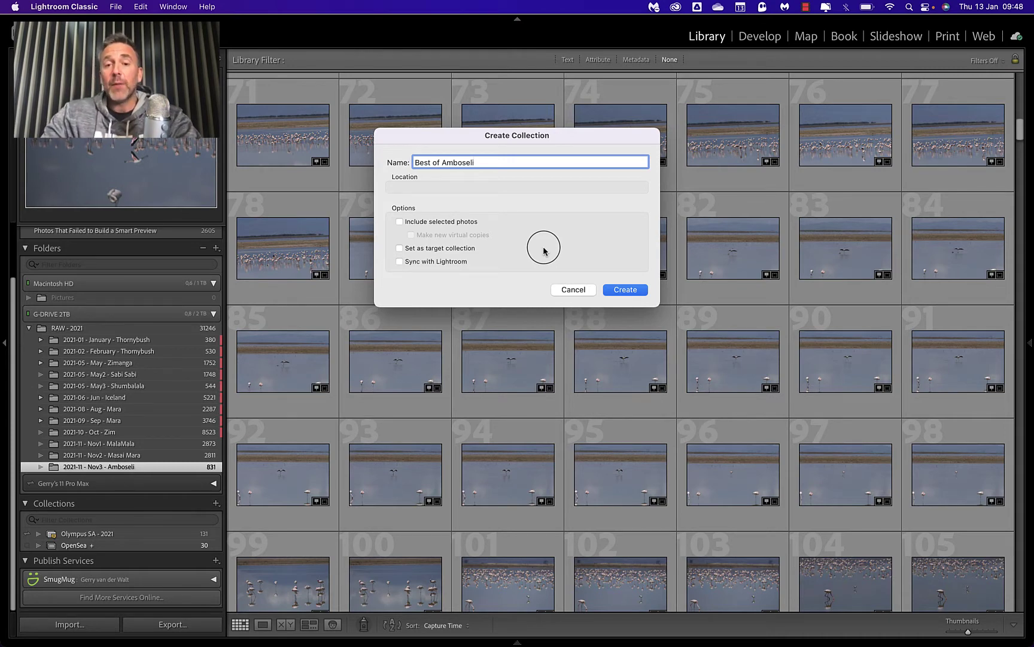
pyautogui.click(399, 249)
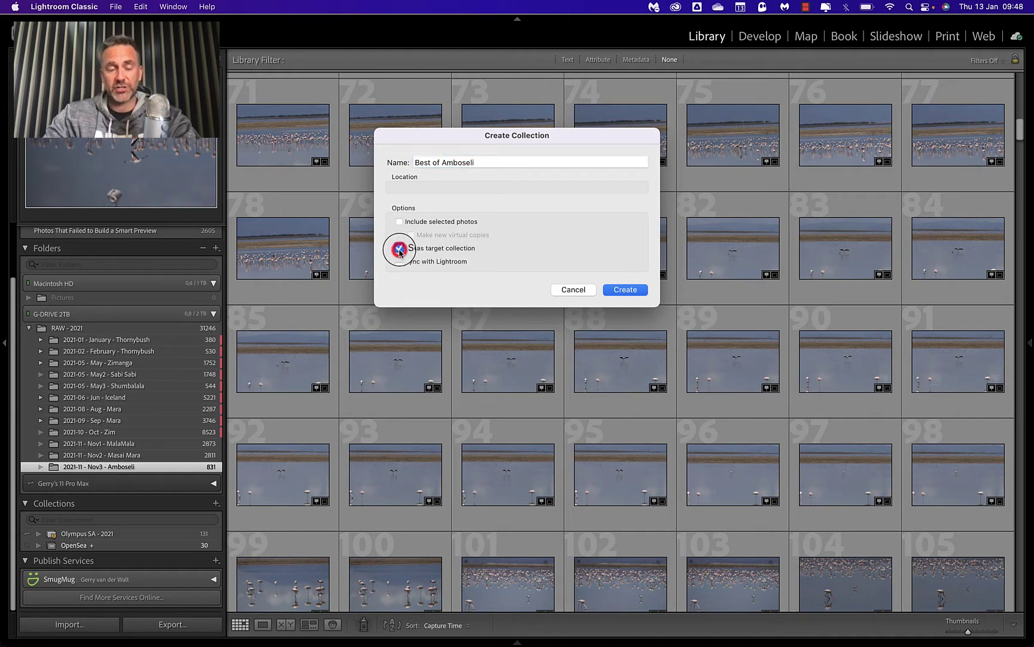
pyautogui.click(626, 289)
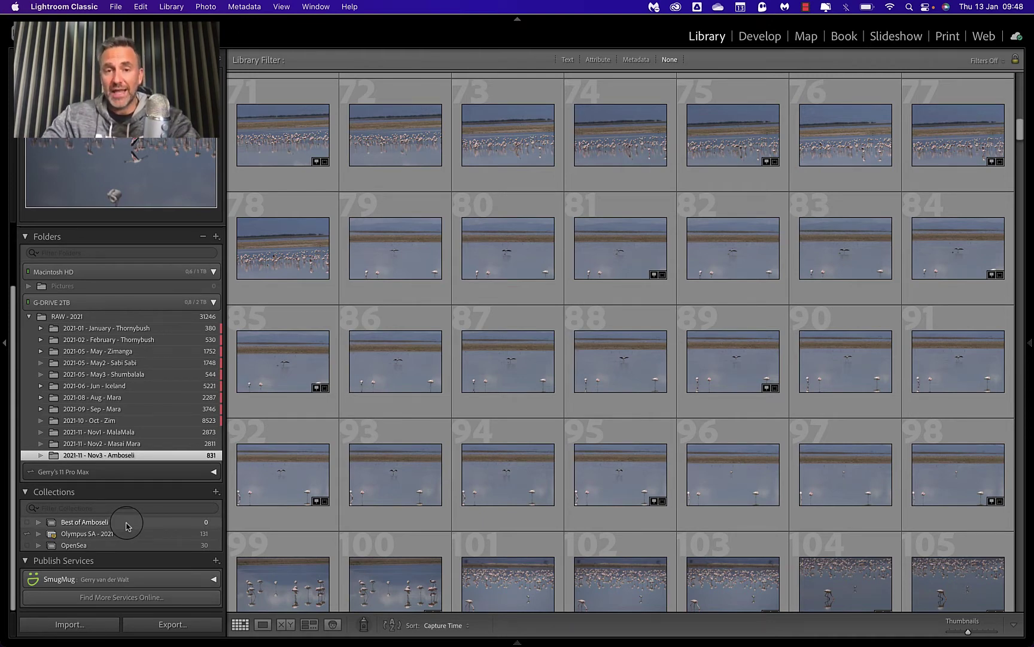
# Select photo 79 in the grid and hide the folders and collections sidebar to enlarge the thumbnail area
pyautogui.click(414, 257)
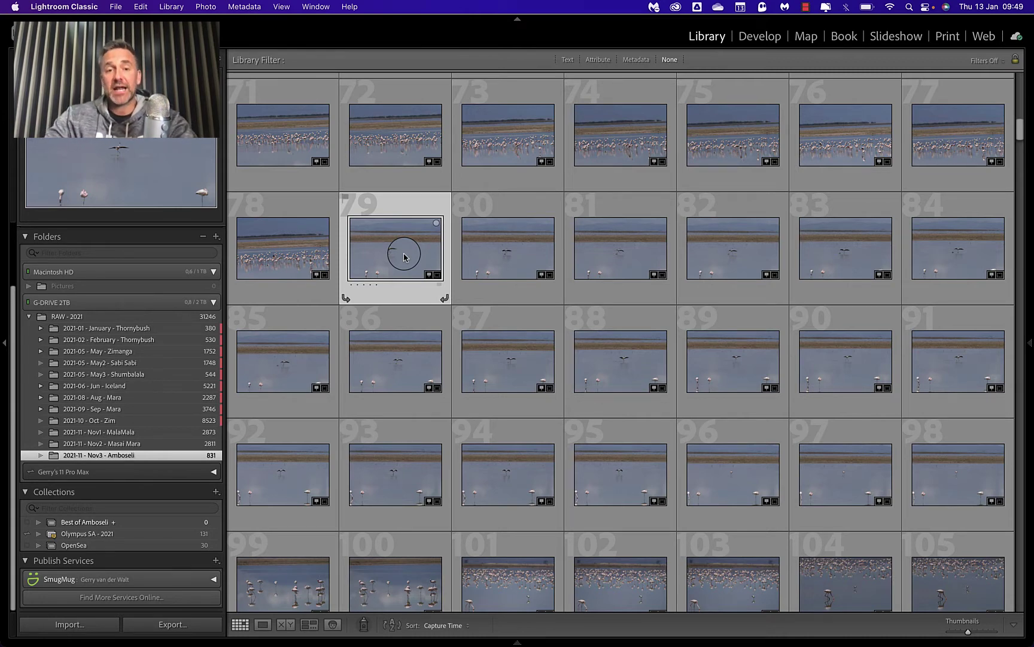
pyautogui.click(3, 338)
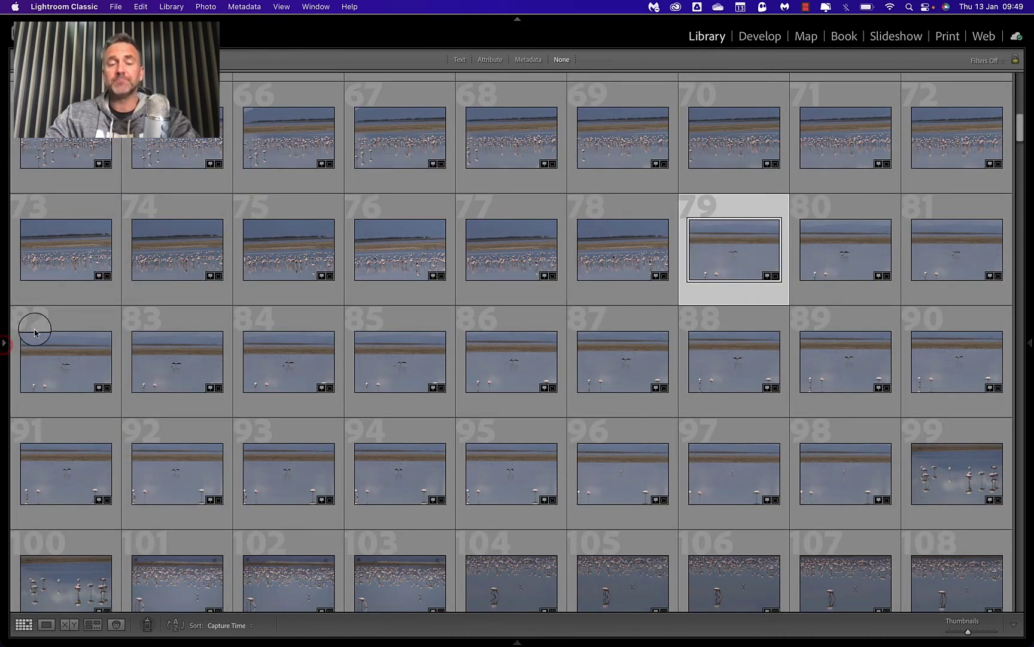
pyautogui.scroll(-10, 432, 437)
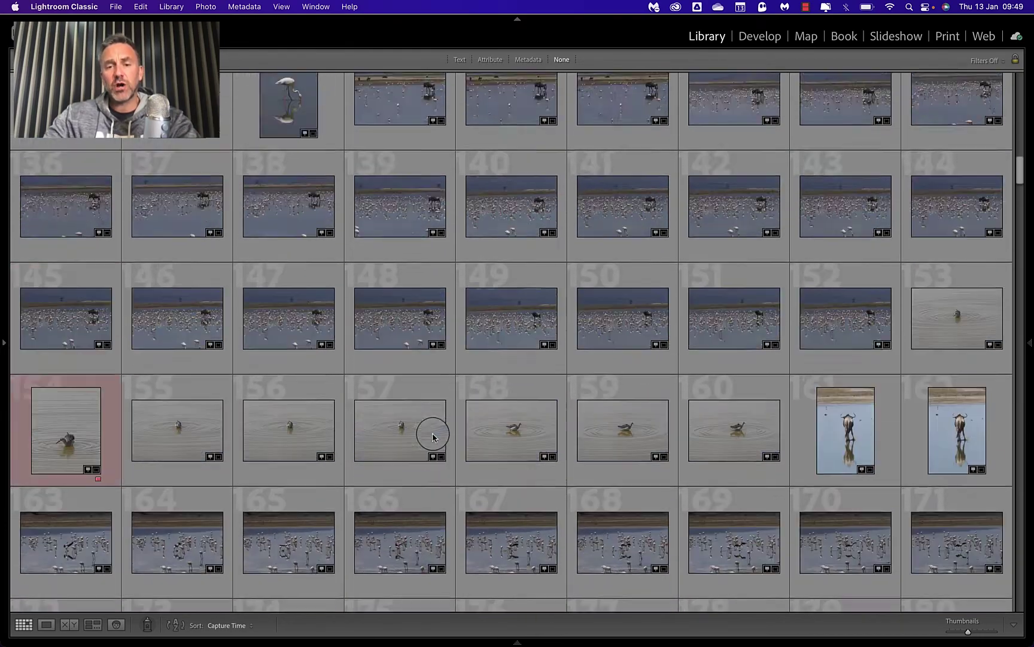
pyautogui.scroll(10, 432, 437)
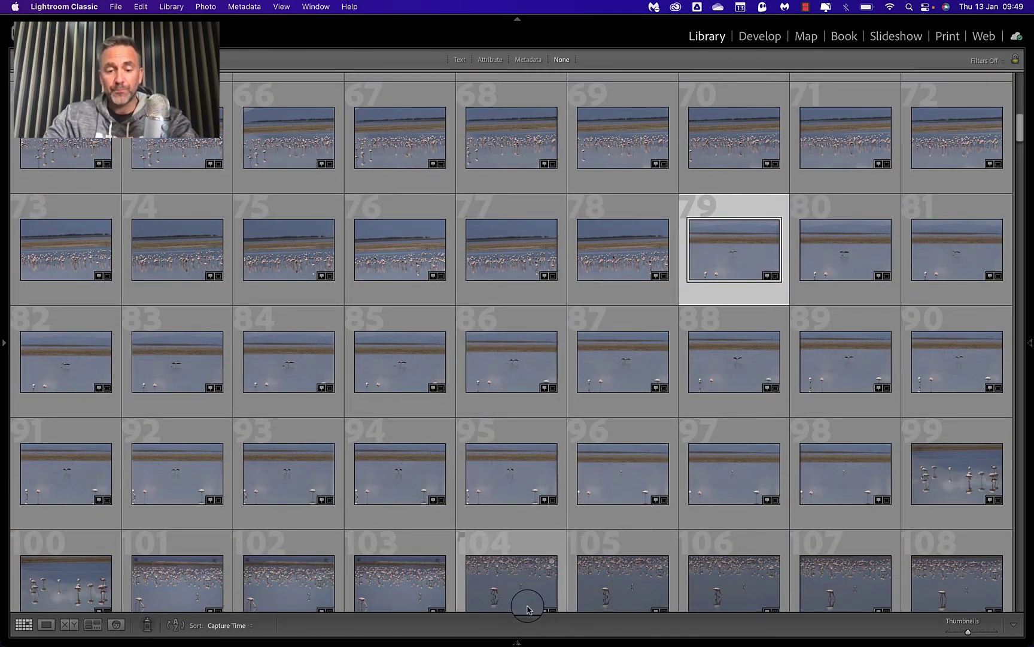
# Toggle the grid view's toolbar off and back on
pyautogui.press('t')
pyautogui.press('j')
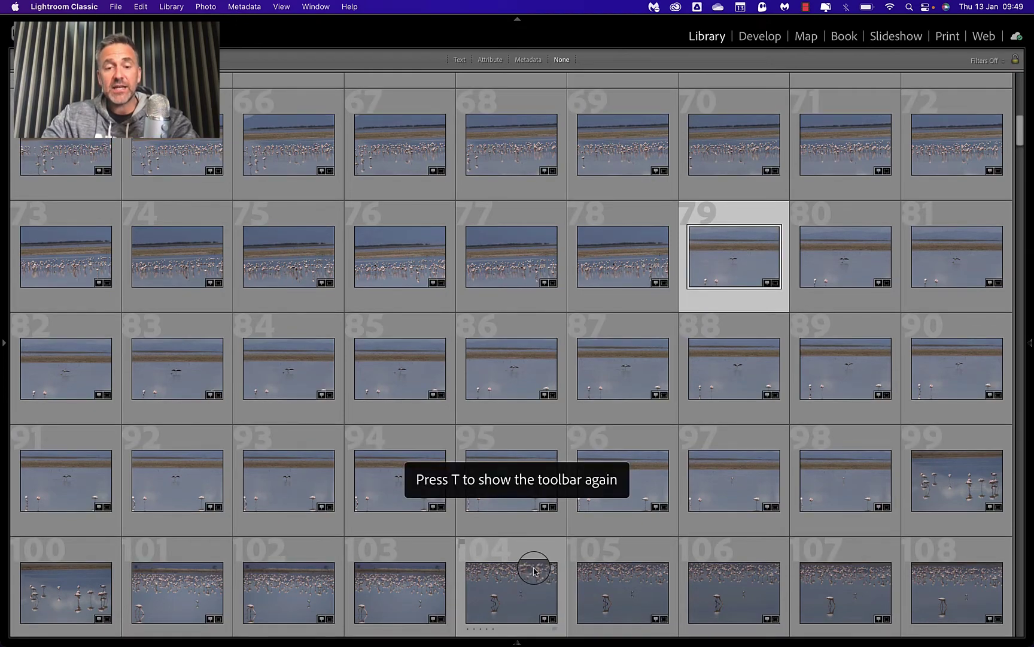
pyautogui.press('t')
pyautogui.press('t')
pyautogui.press('t')
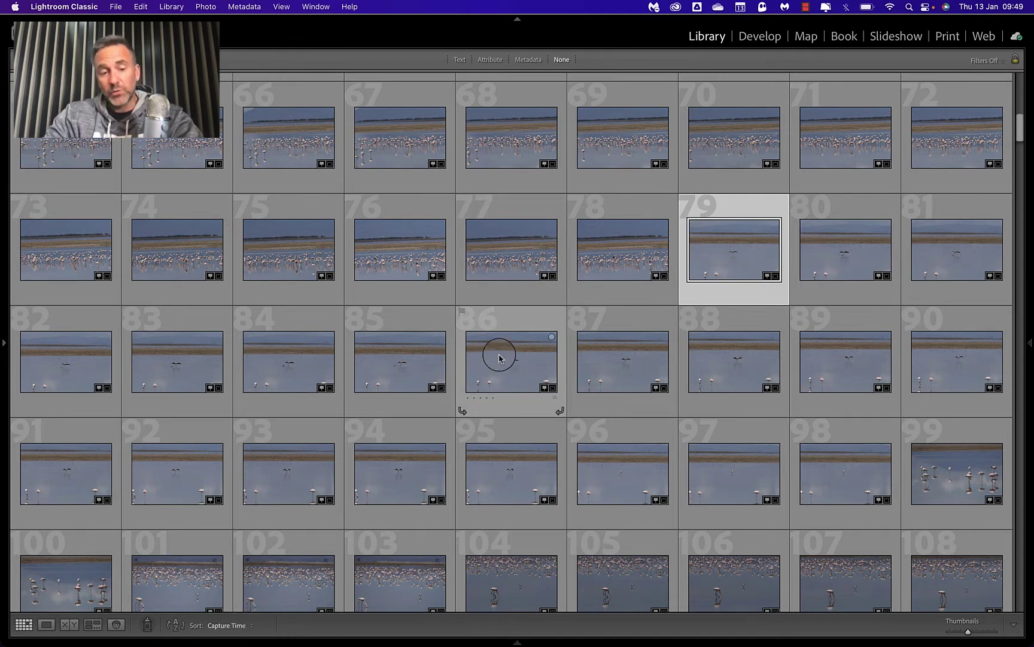
# Sort the photos by Edit Time and look over the edited ones at the end of the grid
pyautogui.click(251, 626)
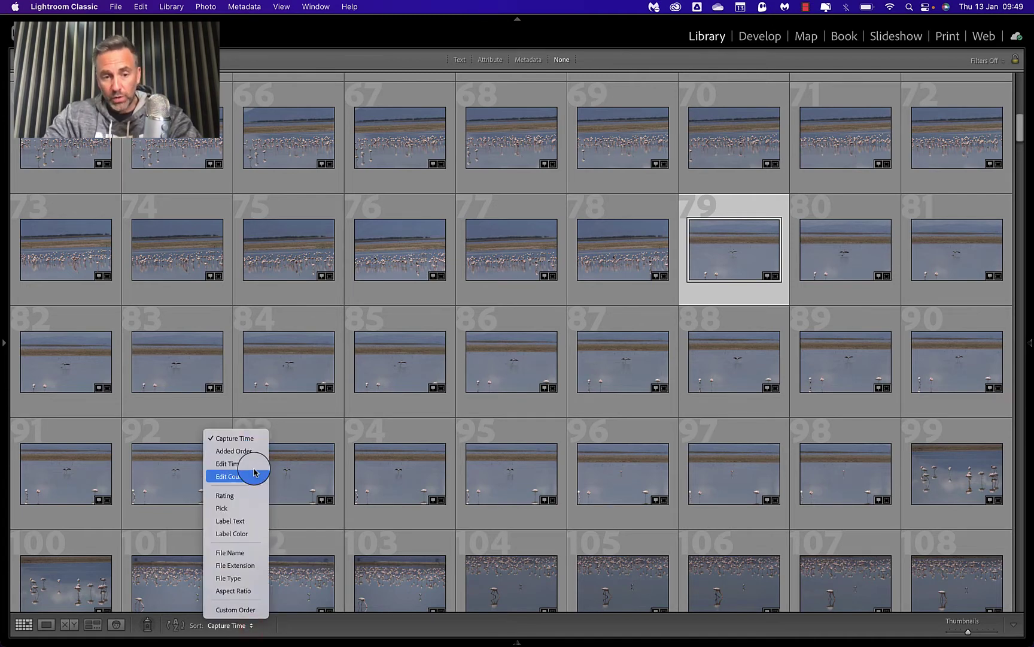
pyautogui.click(241, 579)
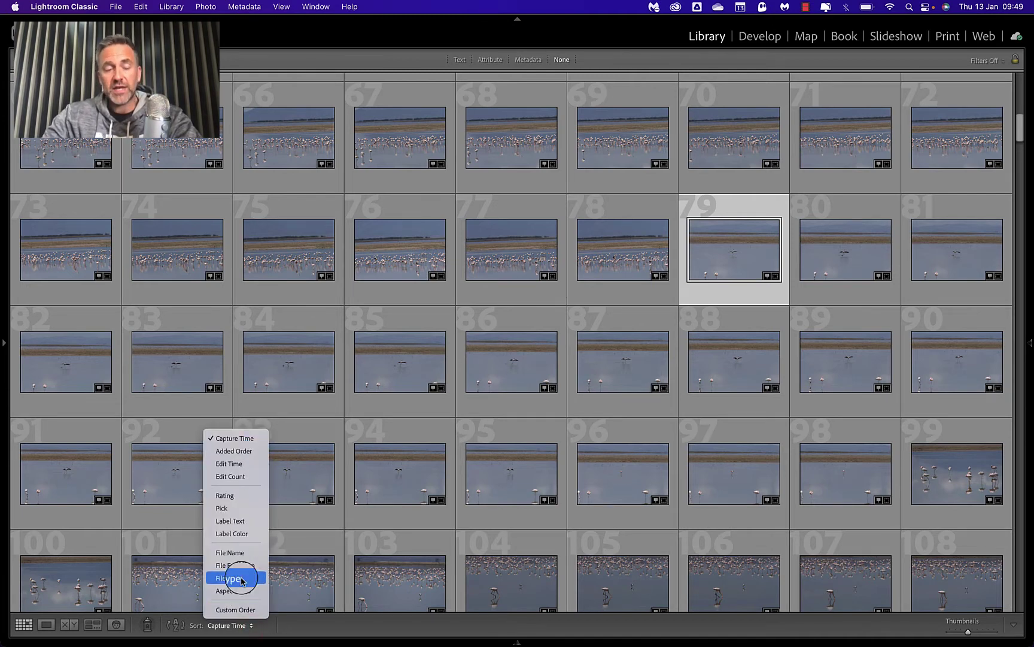
pyautogui.click(235, 465)
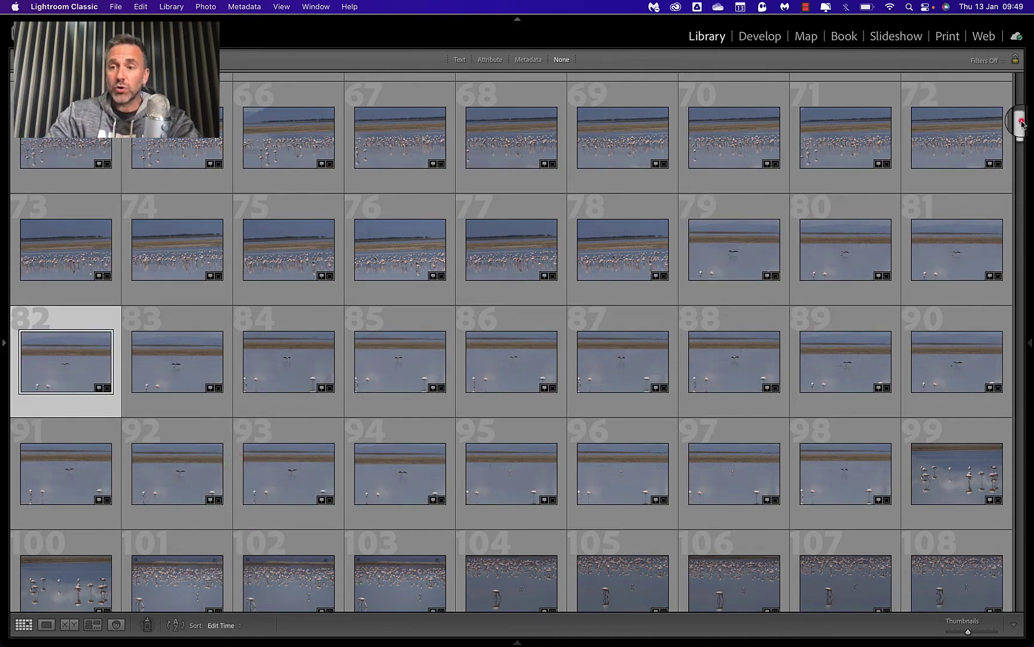
pyautogui.moveTo(1021, 123); pyautogui.dragTo(1021, 64)
pyautogui.scroll(-20, 1017, 78)
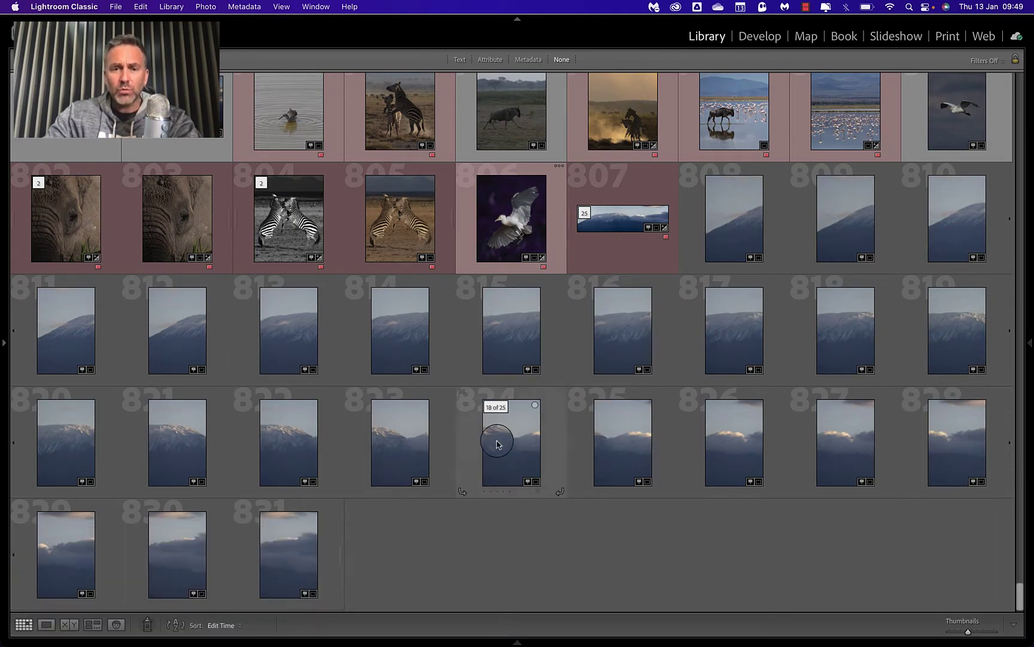
pyautogui.scroll(2, 497, 443)
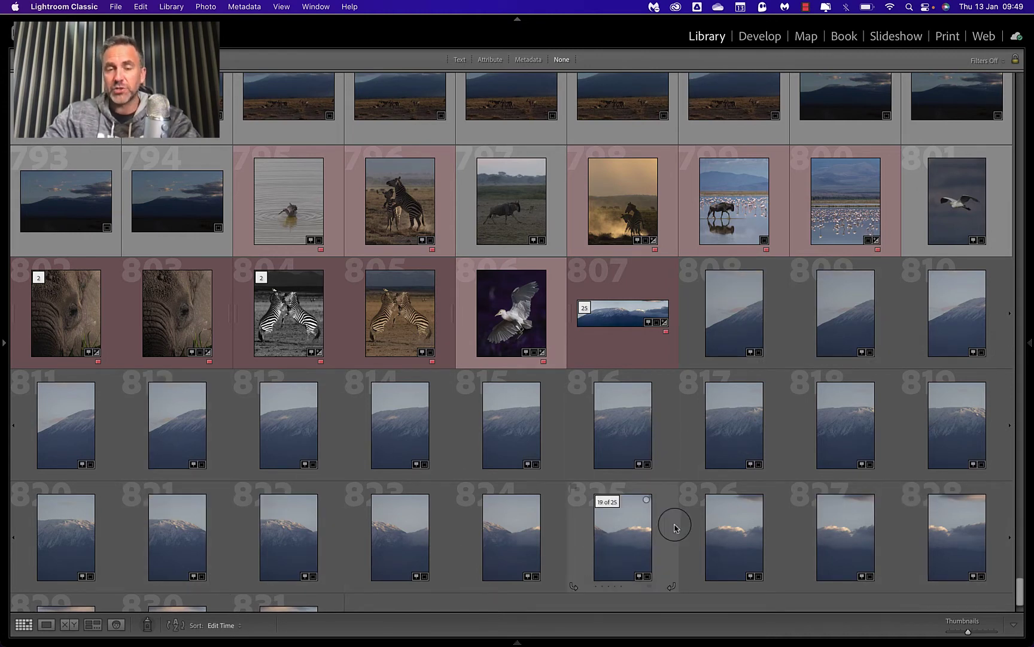
pyautogui.scroll(1, 689, 515)
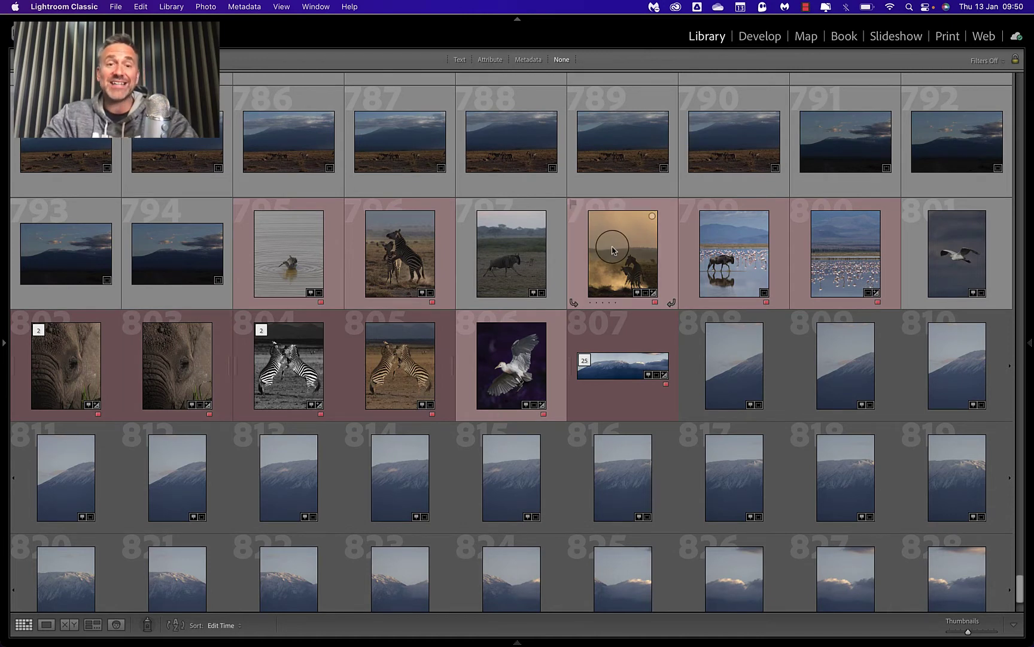
# Set the photo sort order back to Capture Time
pyautogui.click(227, 625)
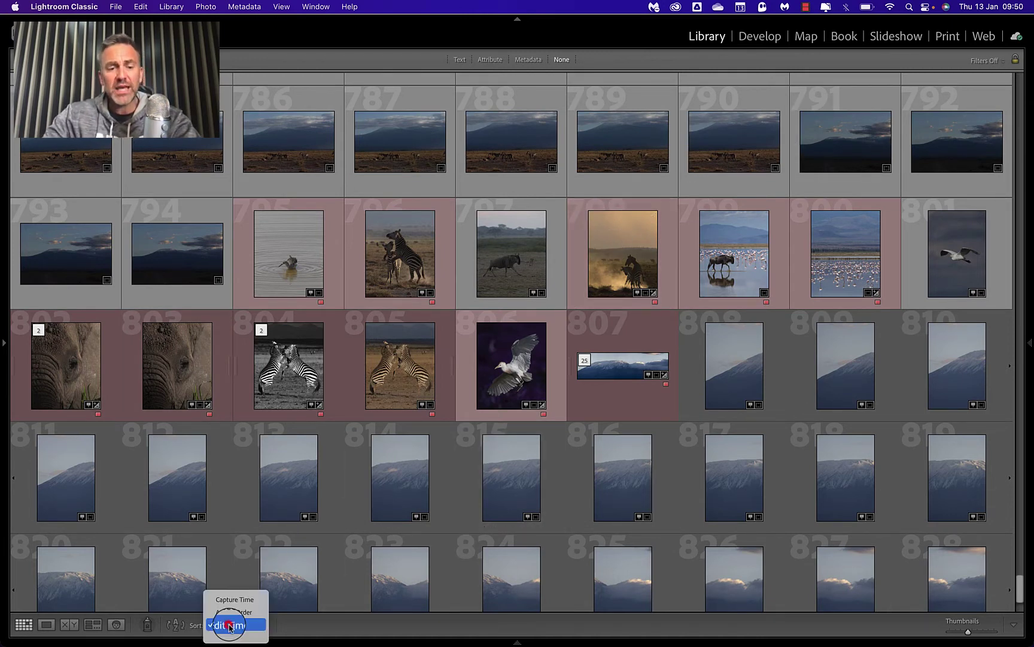
pyautogui.click(236, 598)
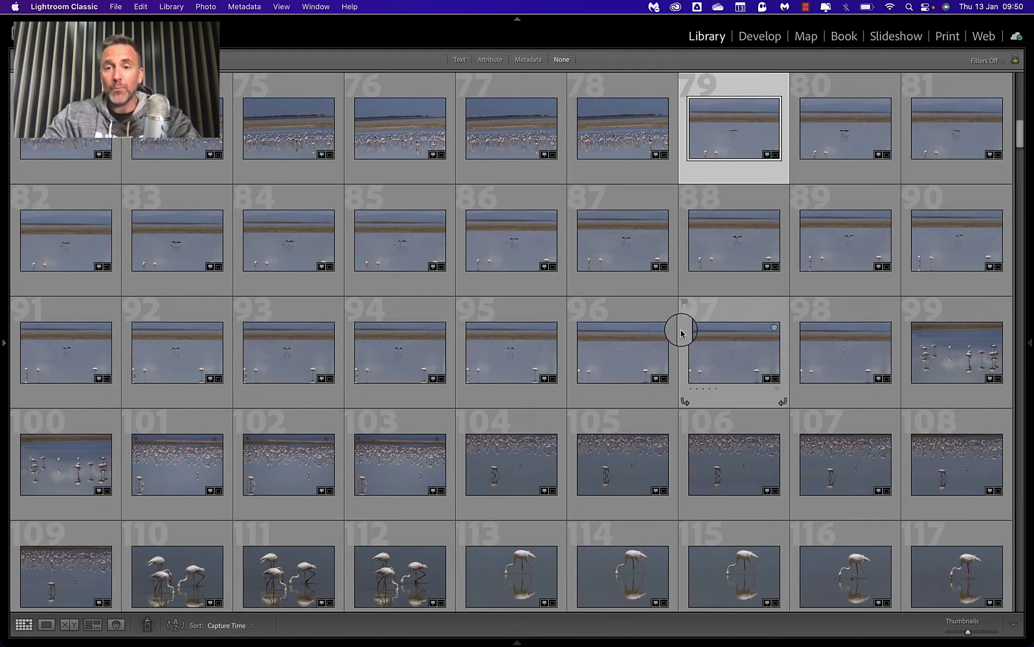
pyautogui.scroll(3, 680, 333)
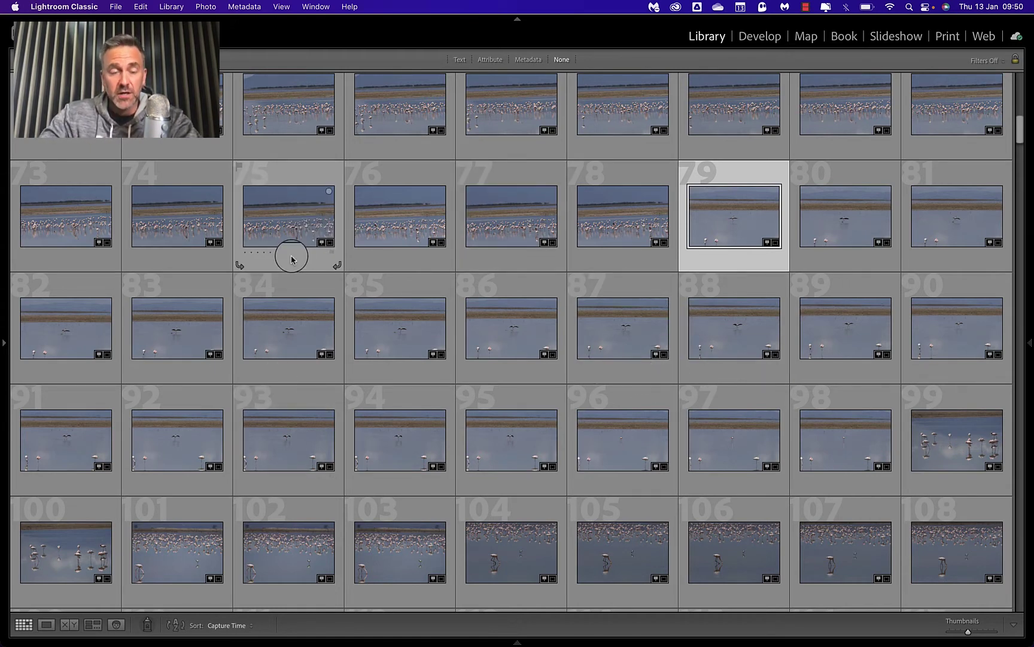
# Try star ratings from 1 to 5 on photo 75 and clear the rating
pyautogui.click(290, 219)
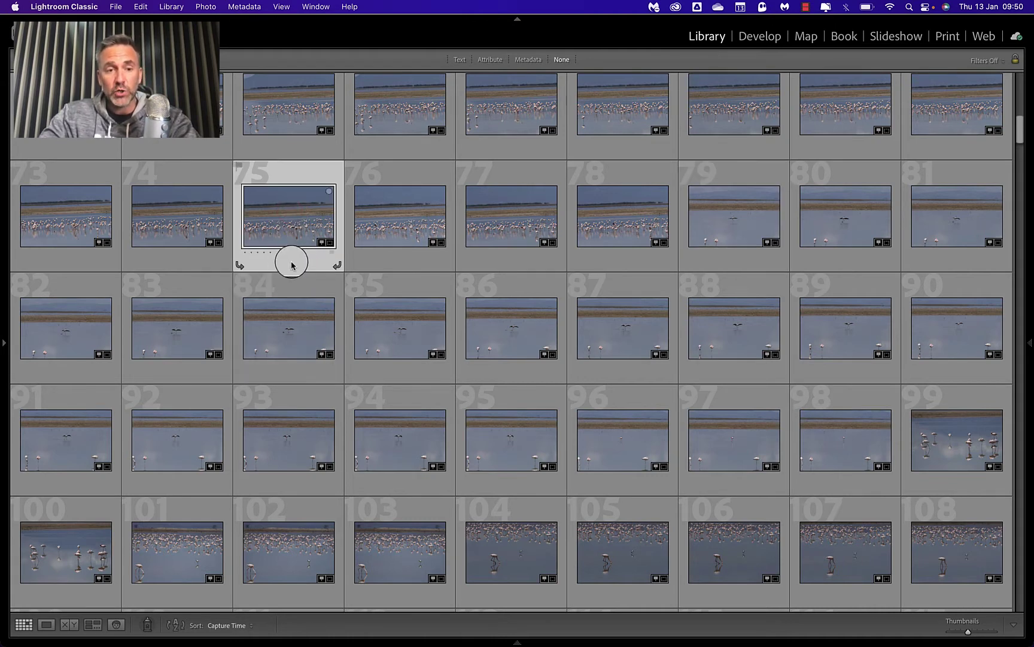
pyautogui.press('1')
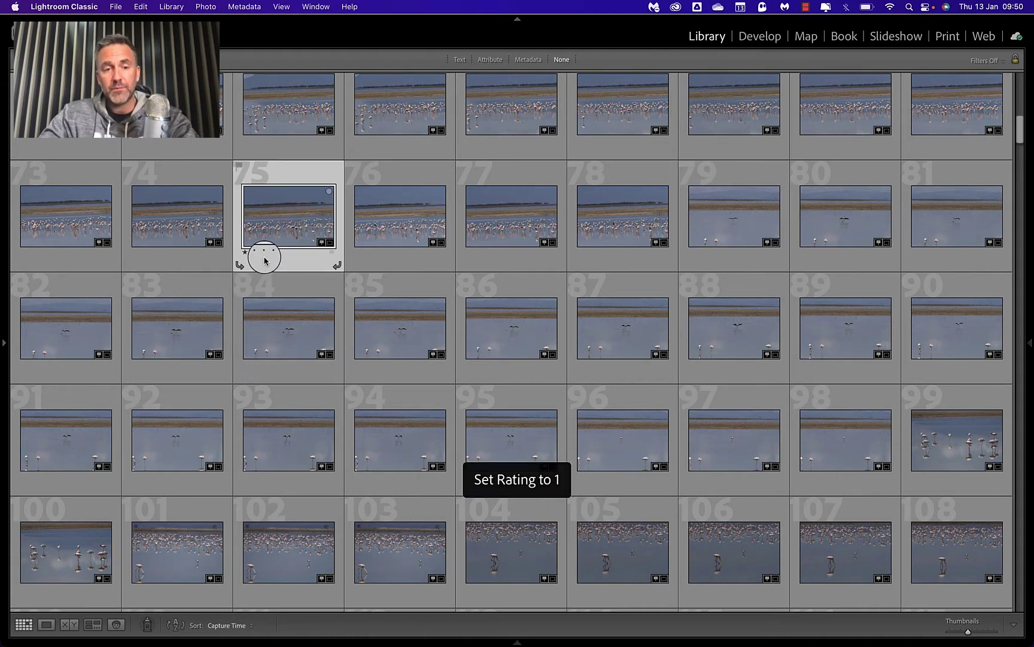
pyautogui.press('2')
pyautogui.press('3')
pyautogui.press('4')
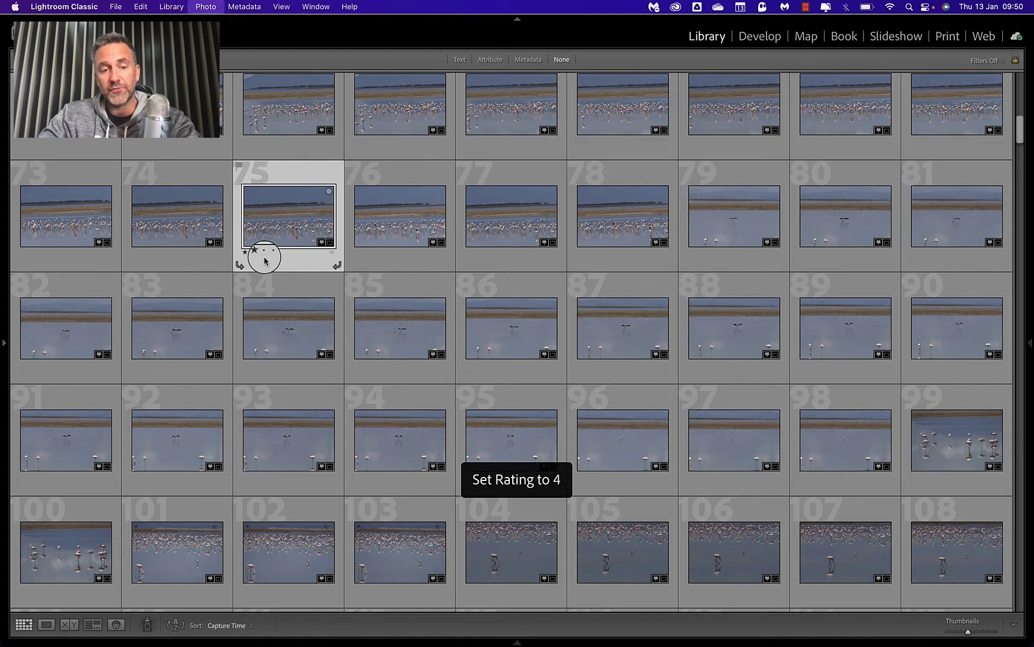
pyautogui.press('5')
pyautogui.press('0')
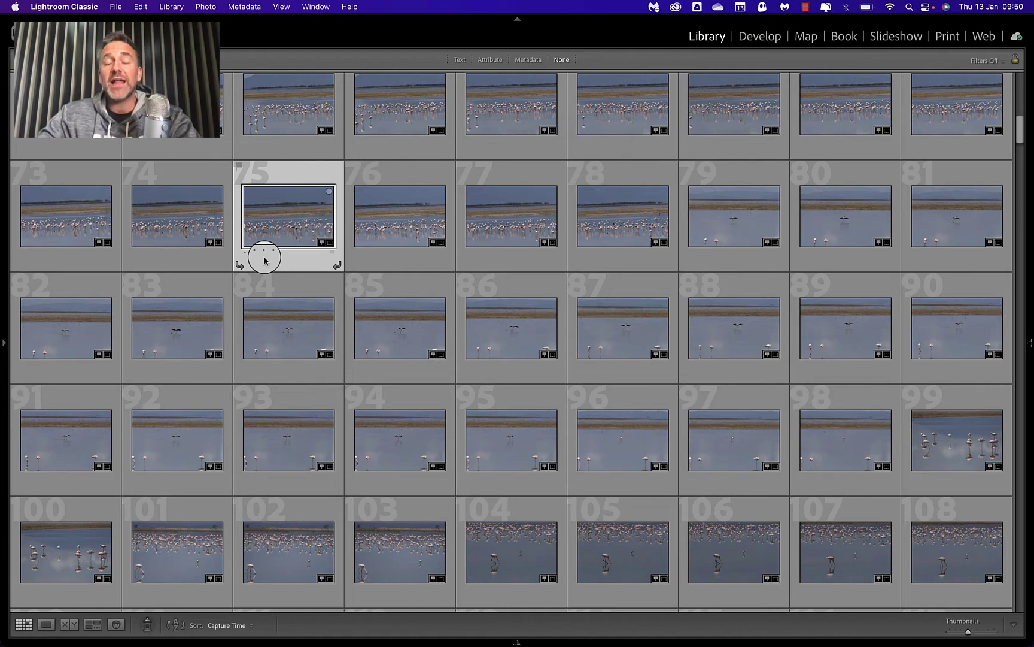
# Cycle photo 75's colour label through red, yellow and green, ending on blue
pyautogui.press('6')
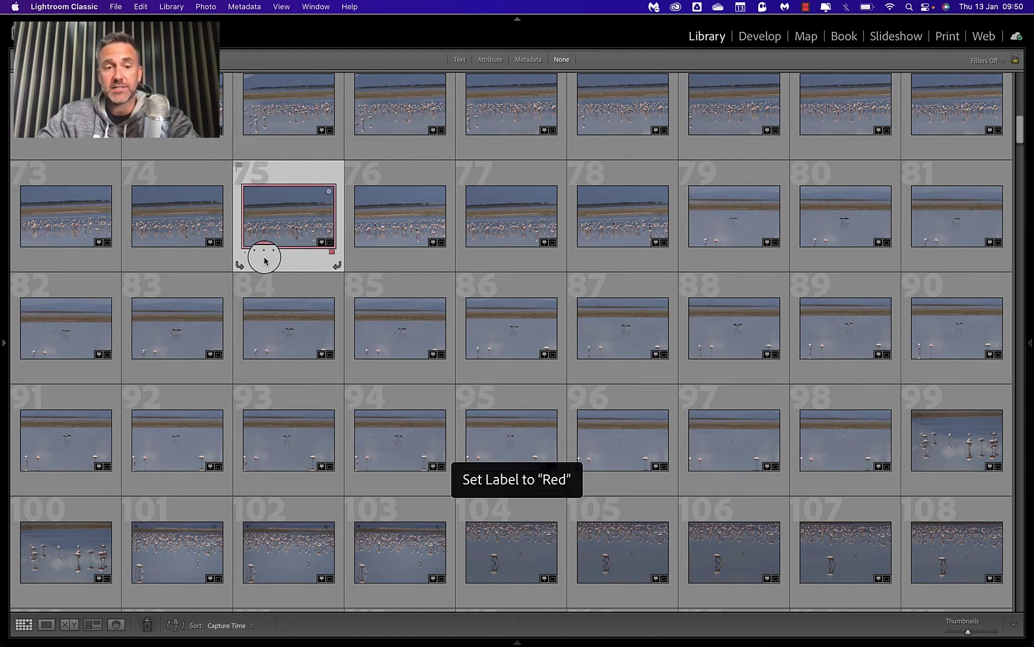
pyautogui.press('7')
pyautogui.press('8')
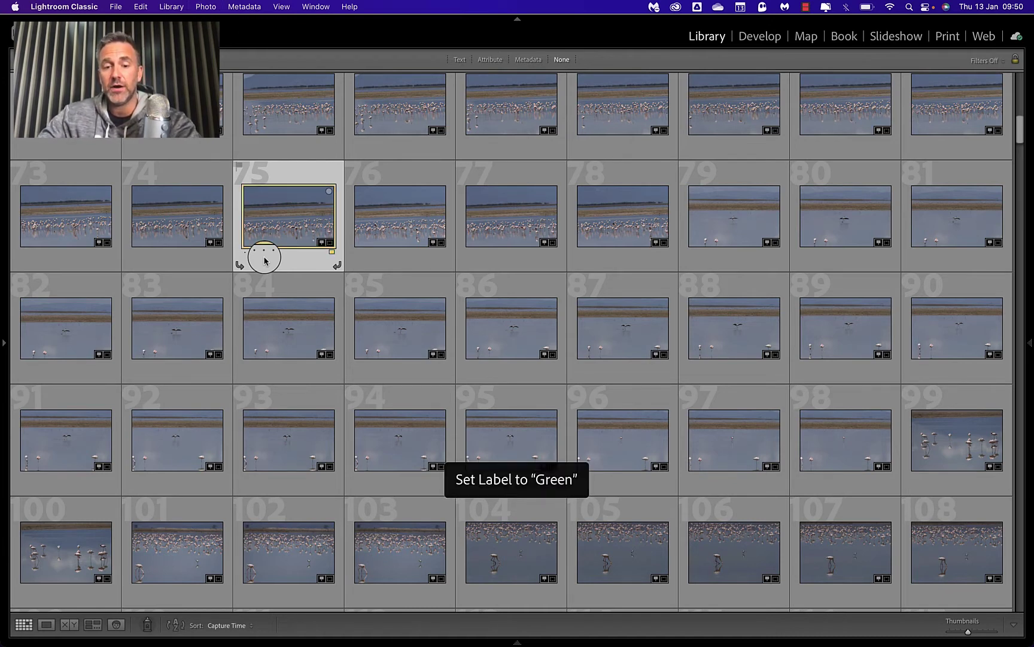
pyautogui.press('9')
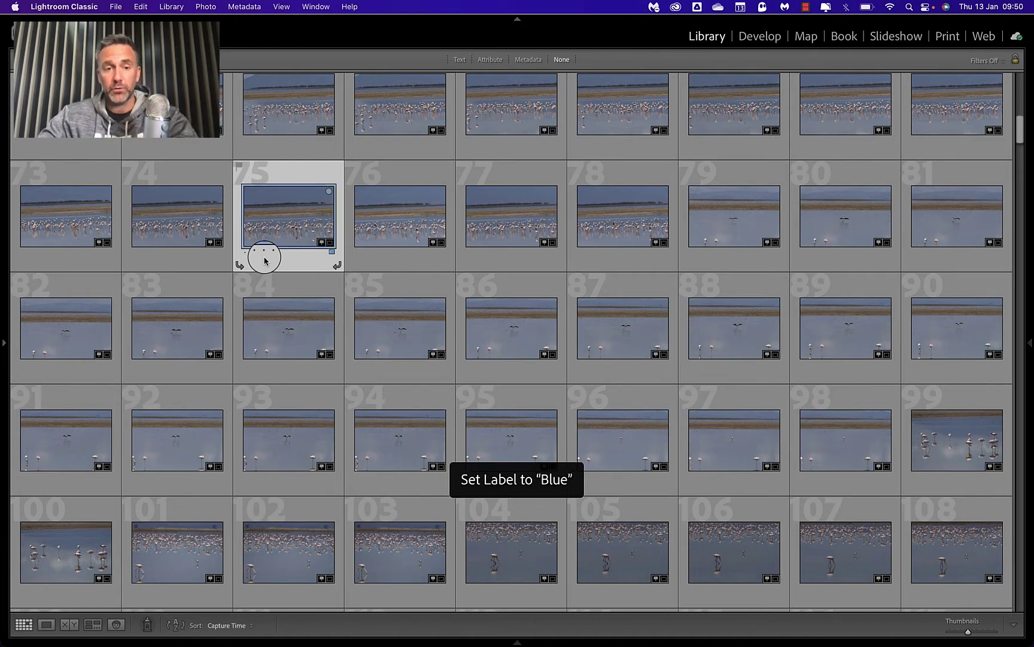
# Give photos 76, 77, 87, 88 and 89 a red colour label
pyautogui.click(408, 223)
pyautogui.press('6')
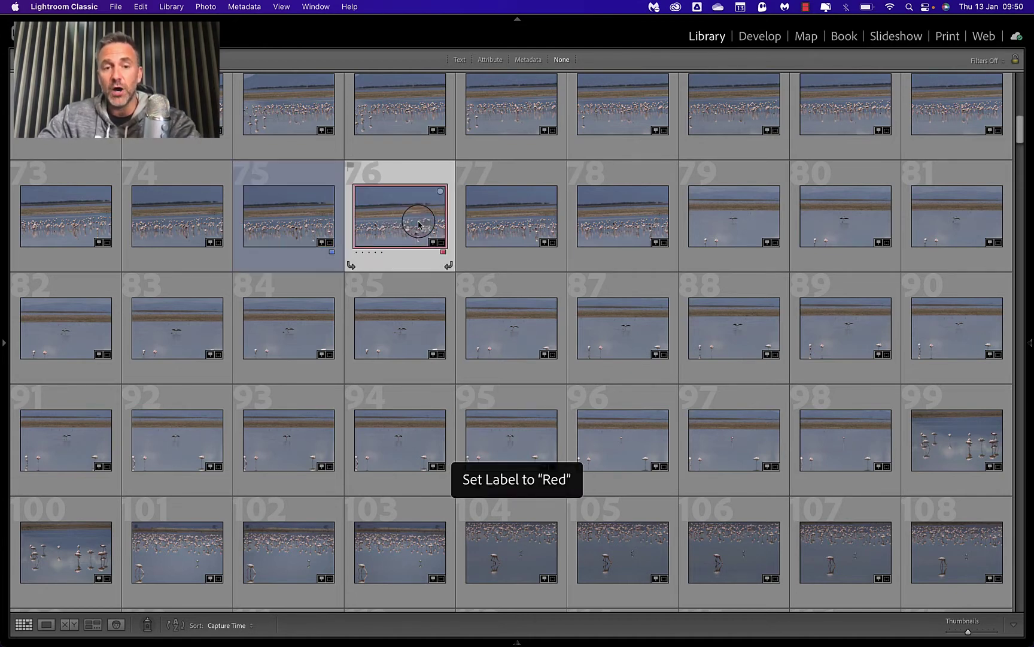
pyautogui.click(527, 213)
pyautogui.press('6')
pyautogui.click(627, 318)
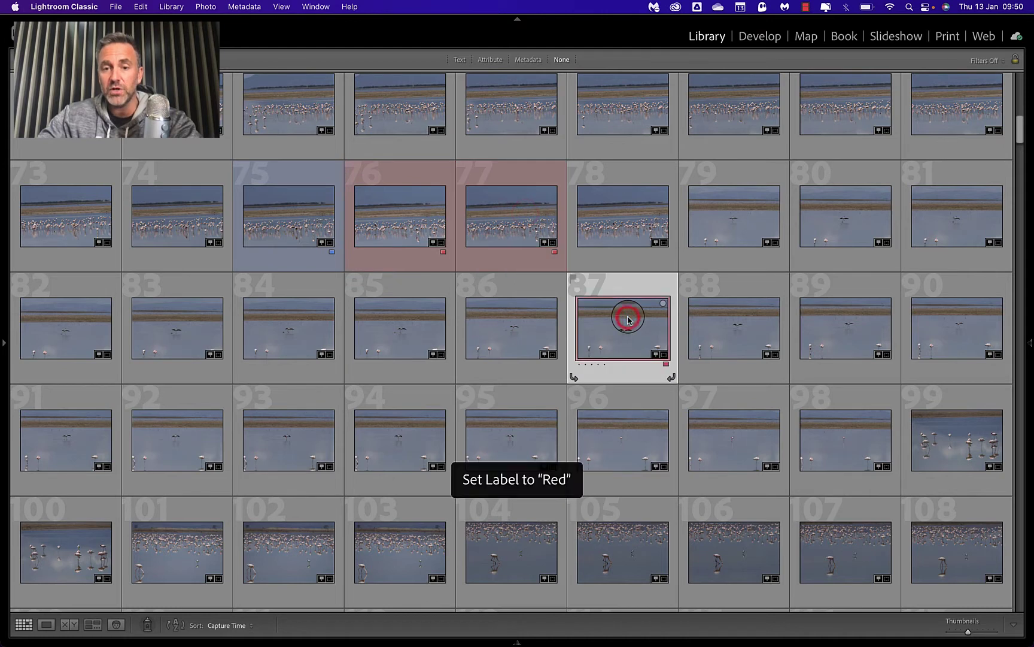
pyautogui.press('6')
pyautogui.click(746, 314)
pyautogui.press('6')
pyautogui.click(843, 325)
pyautogui.press('6')
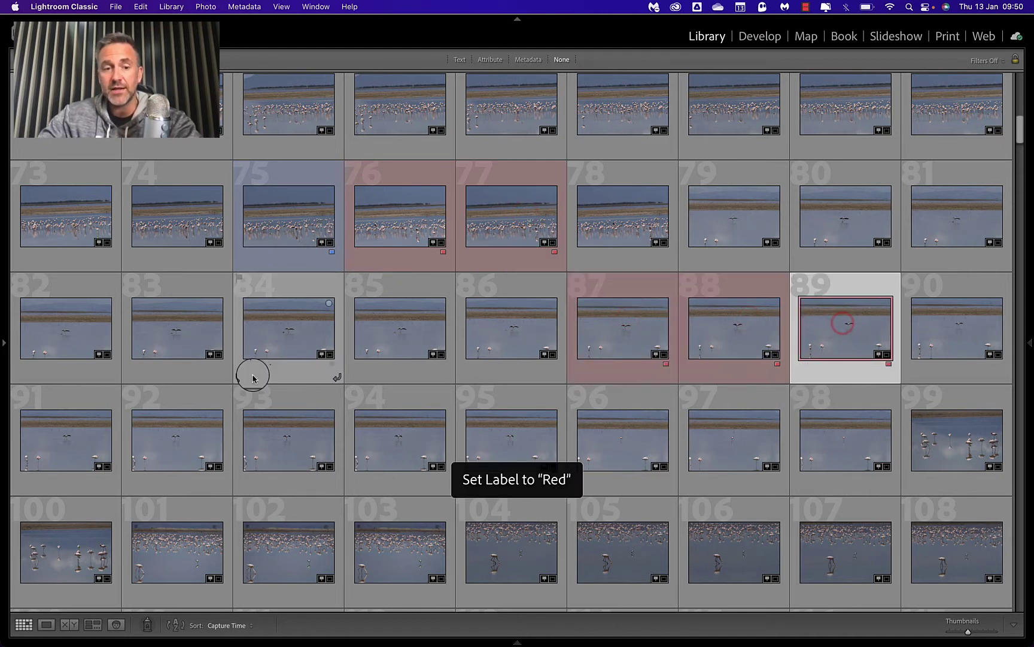
# Set the rating of photo 73 to two stars
pyautogui.click(70, 211)
pyautogui.press('1')
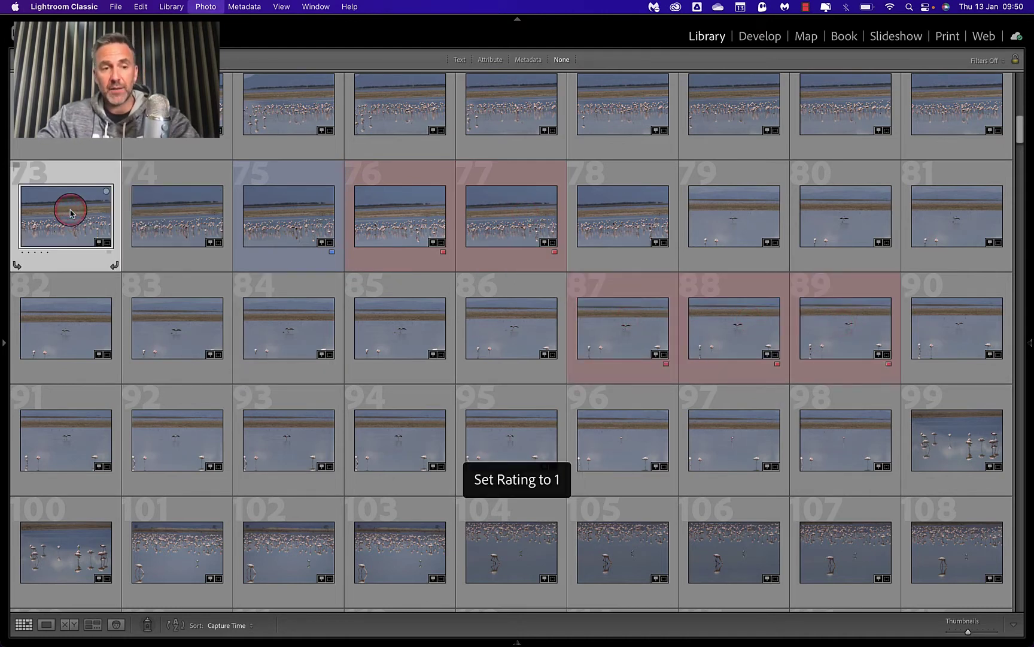
pyautogui.press('2')
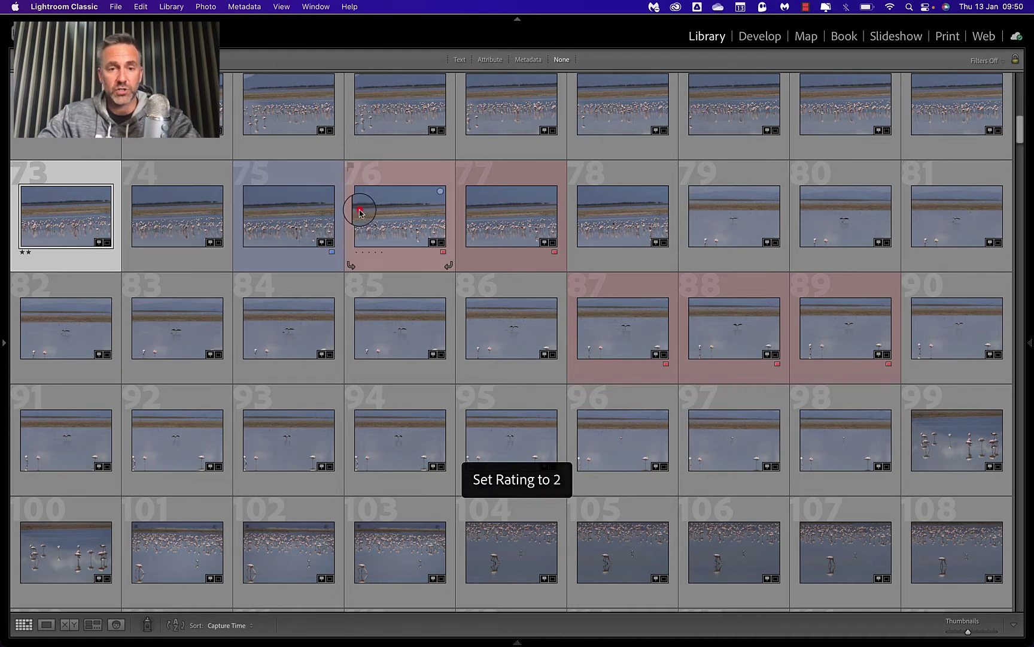
# Set the rating of photos 76, 87, 85 and 84 to two stars
pyautogui.click(360, 211)
pyautogui.press('2')
pyautogui.click(627, 324)
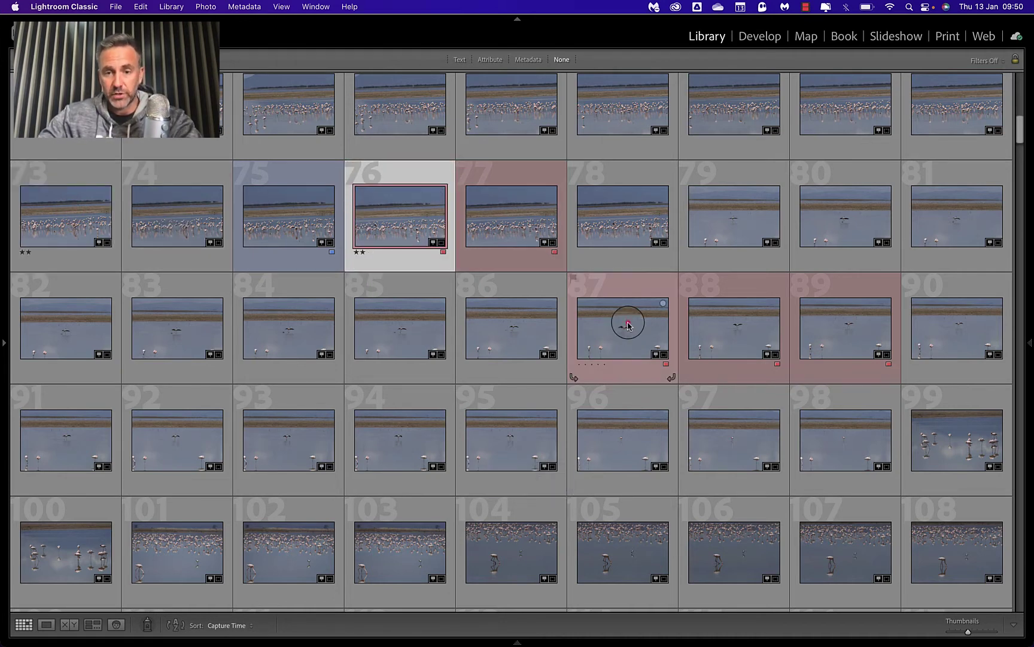
pyautogui.press('2')
pyautogui.click(389, 329)
pyautogui.press('2')
pyautogui.click(277, 332)
pyautogui.press('2')
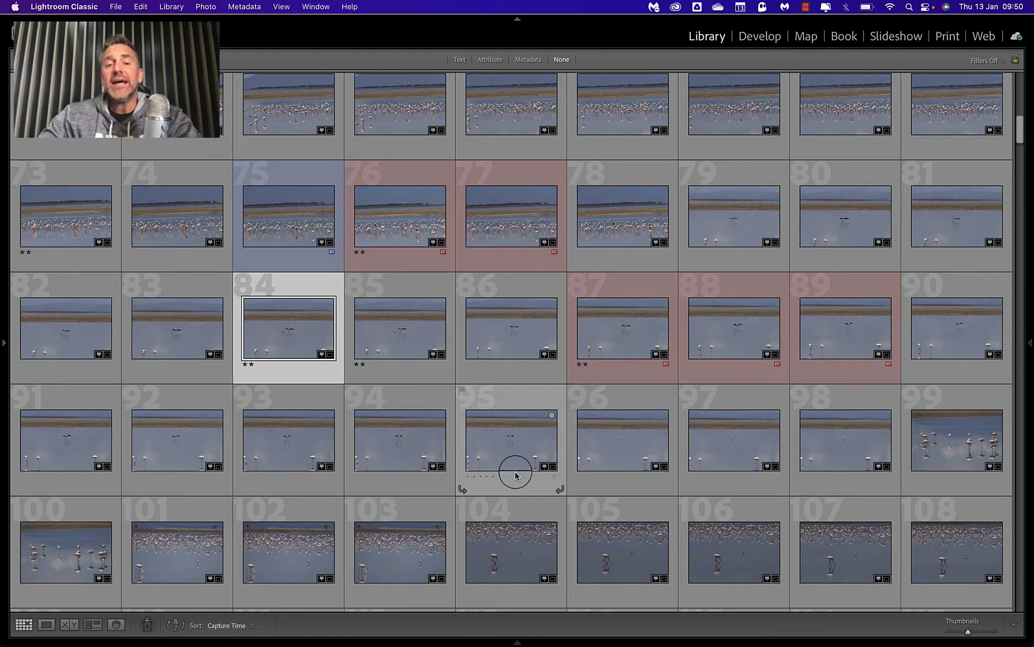
# Filter the library by attribute to show only the photos with a red colour label
pyautogui.scroll(-15, 483, 377)
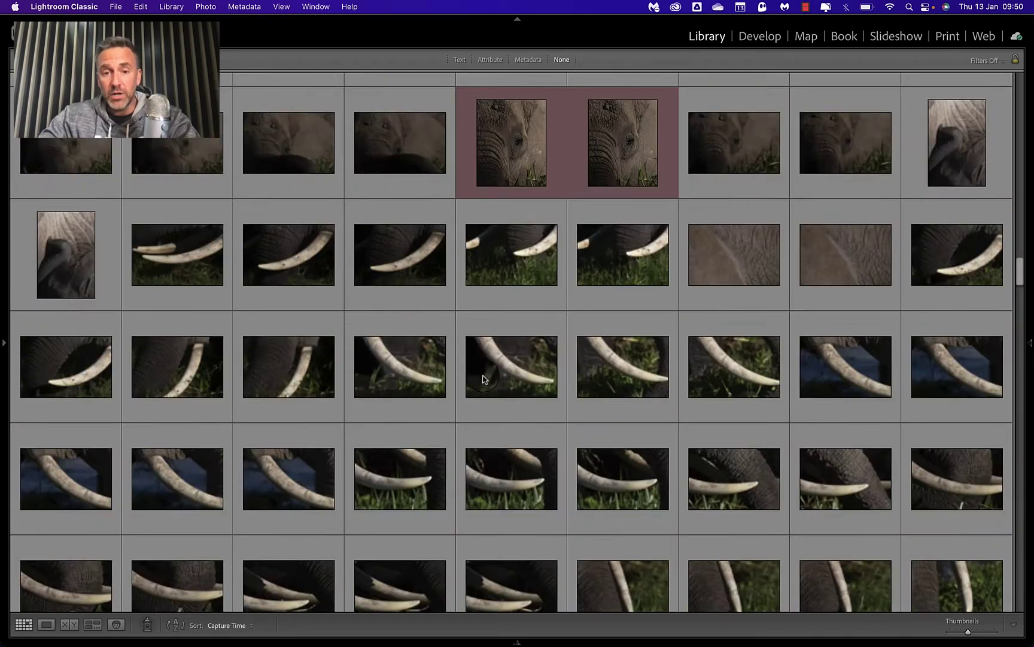
pyautogui.scroll(20, 482, 377)
pyautogui.scroll(-6, 483, 377)
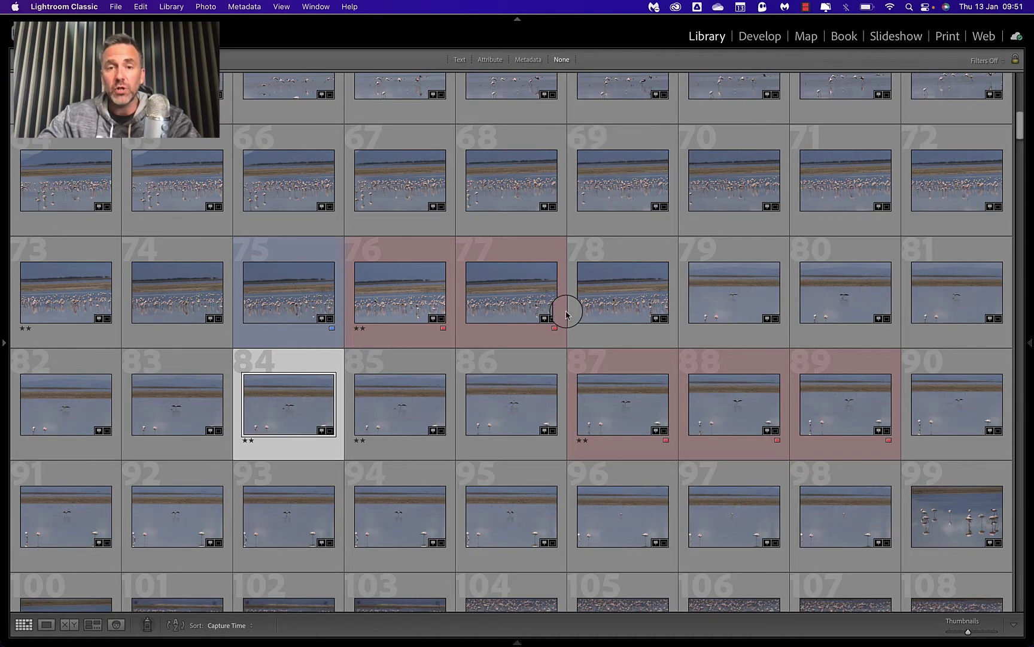
pyautogui.click(489, 59)
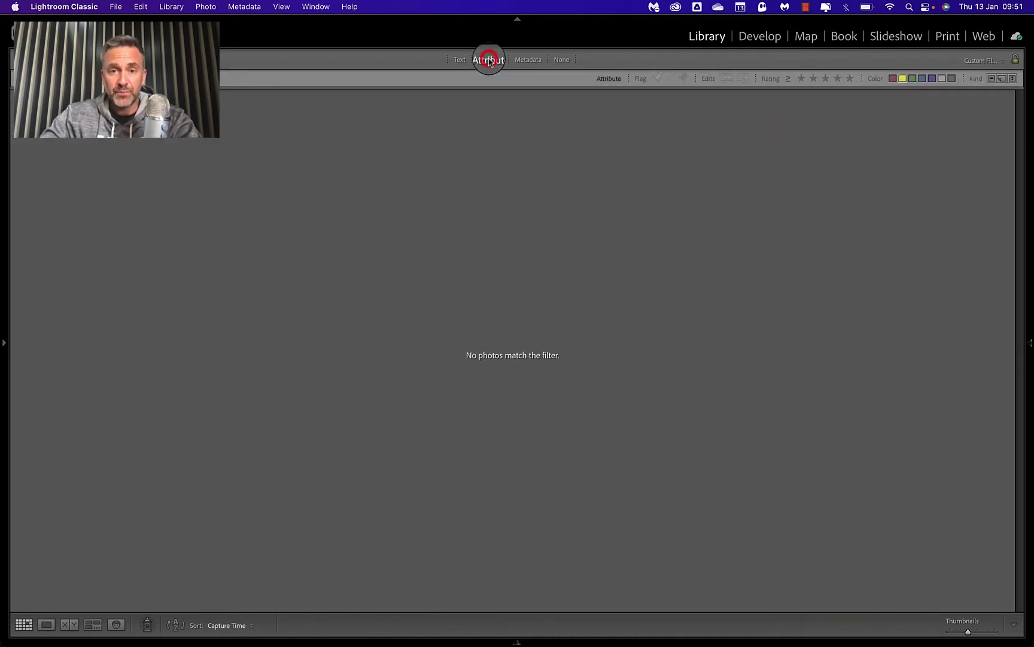
pyautogui.click(893, 79)
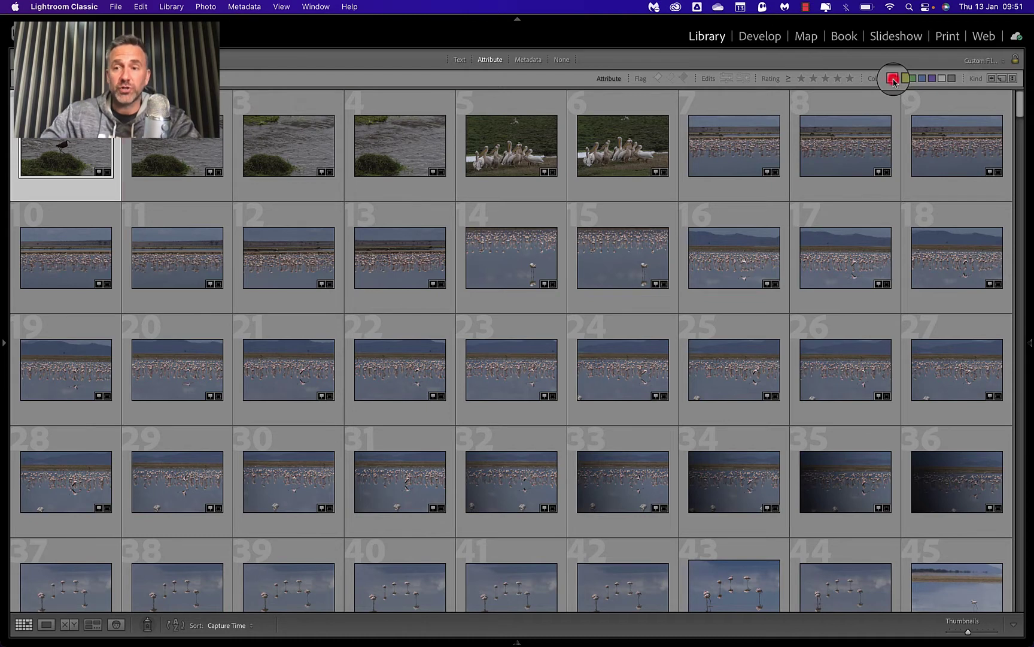
pyautogui.click(894, 78)
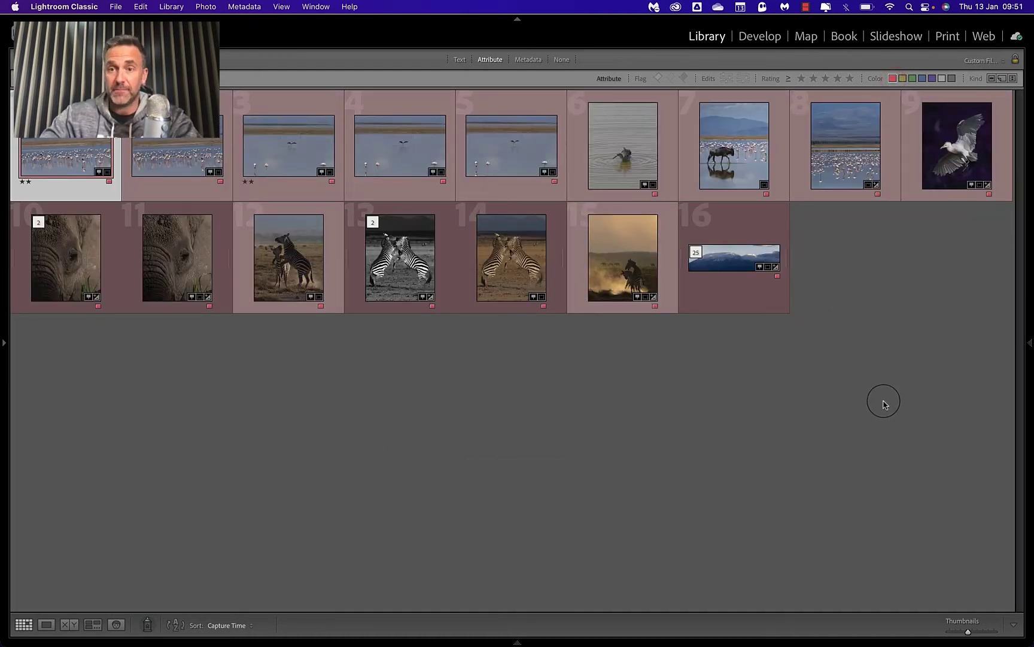
# Replace the red filter with a two-star-and-higher rating filter and narrow it to red-labelled photos
pyautogui.click(893, 78)
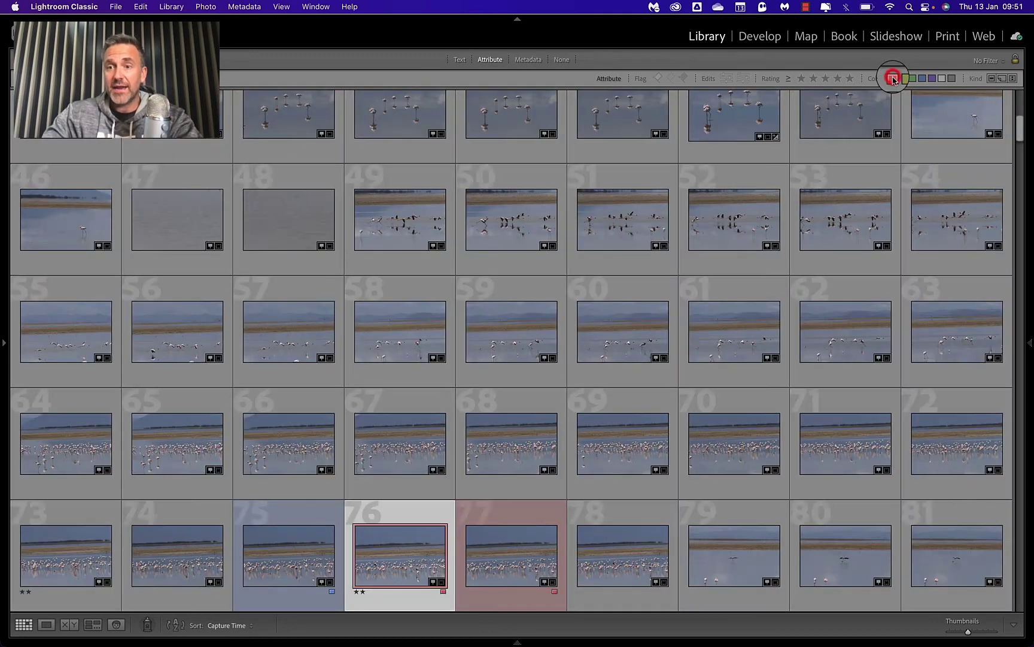
pyautogui.click(812, 78)
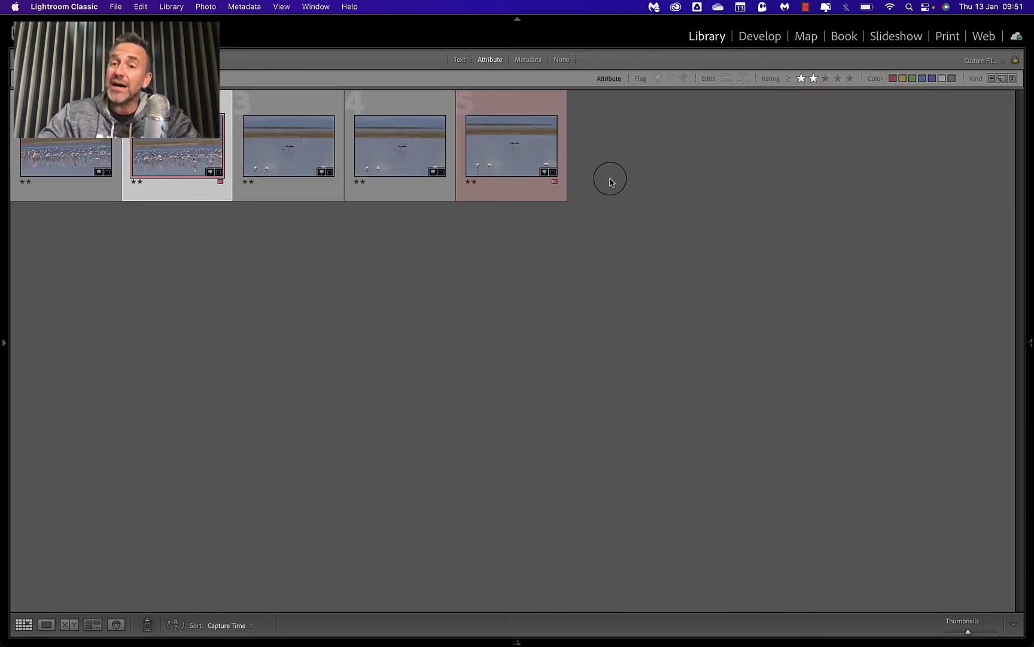
pyautogui.click(893, 78)
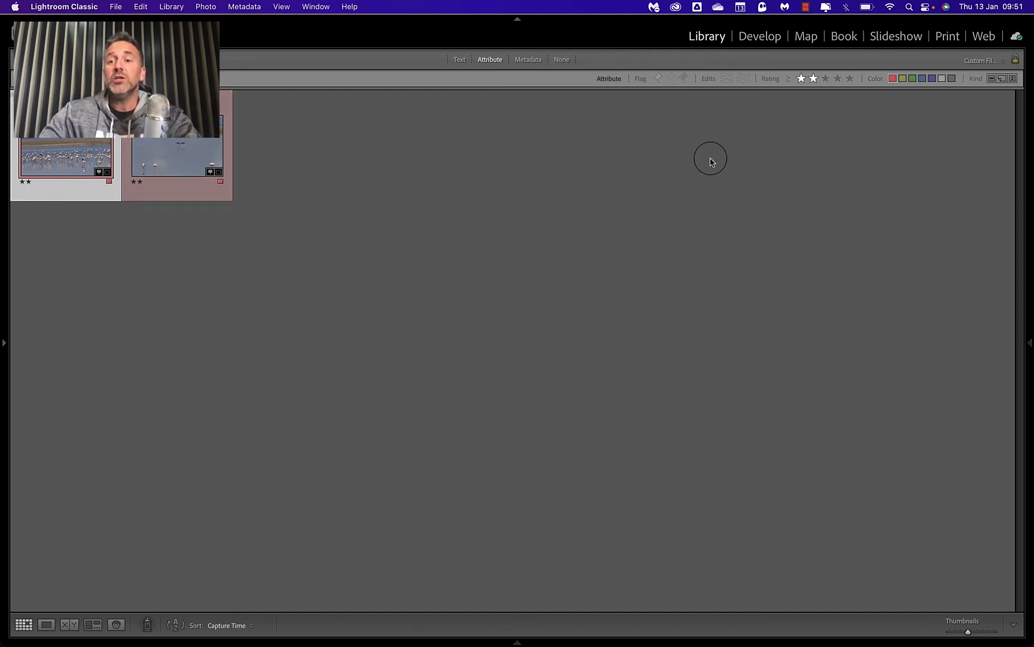
# Clear the star rating and red label filters and turn off library filtering
pyautogui.click(801, 80)
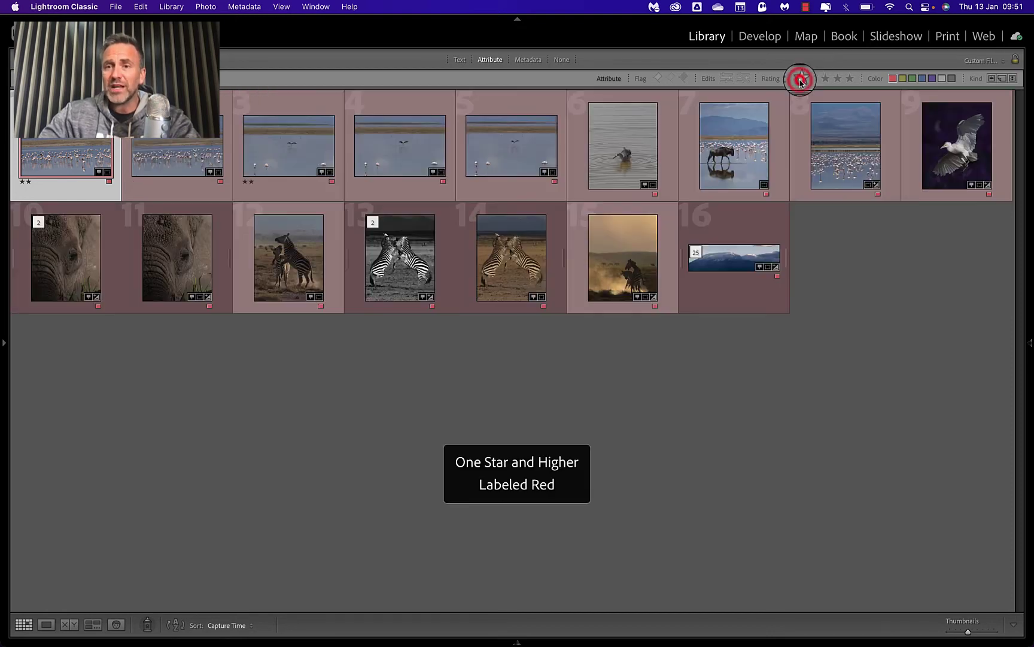
pyautogui.click(800, 80)
pyautogui.click(892, 78)
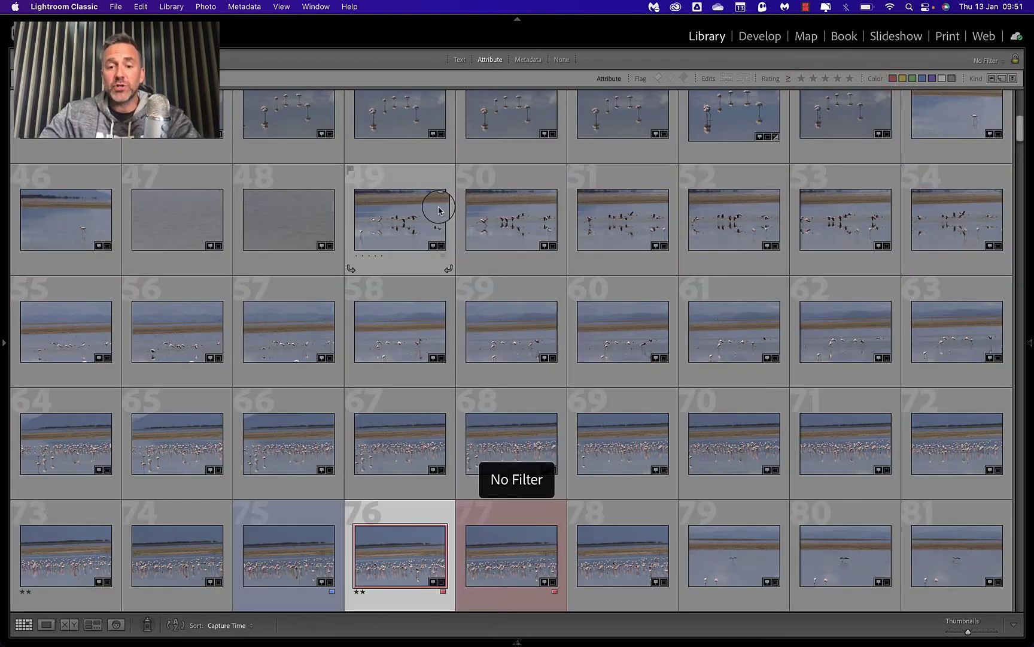
pyautogui.click(561, 59)
pyautogui.press('j')
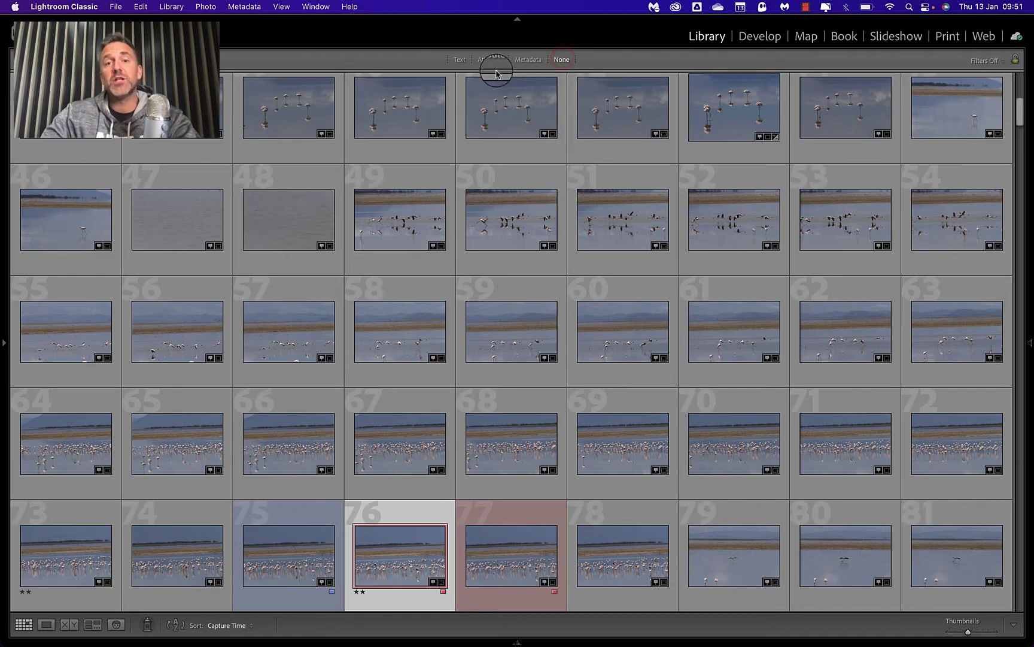
pyautogui.scroll(-5, 520, 395)
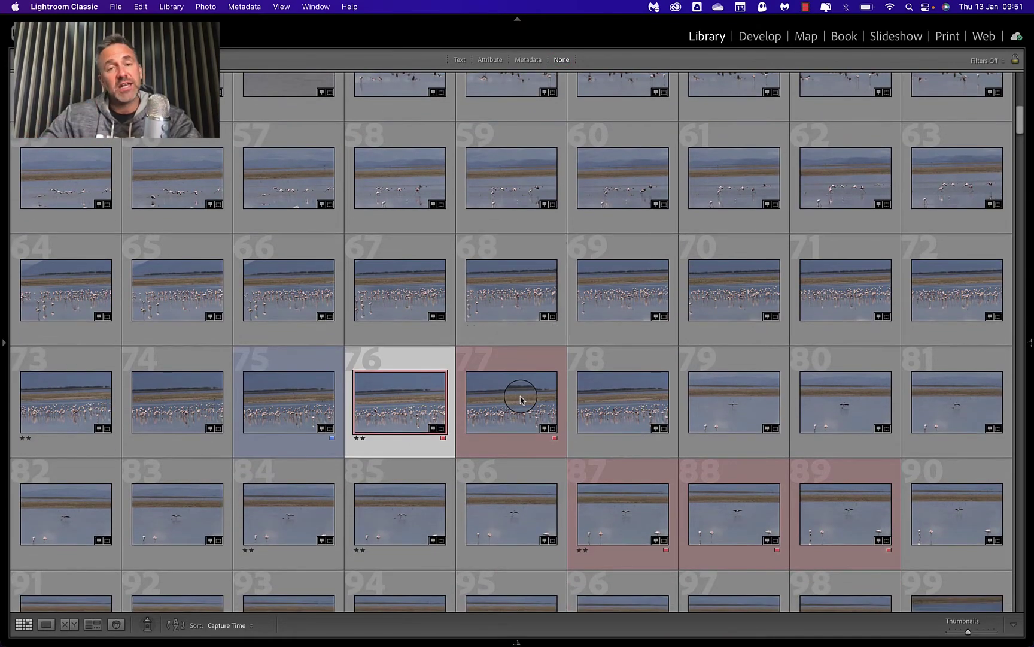
pyautogui.scroll(-1, 520, 400)
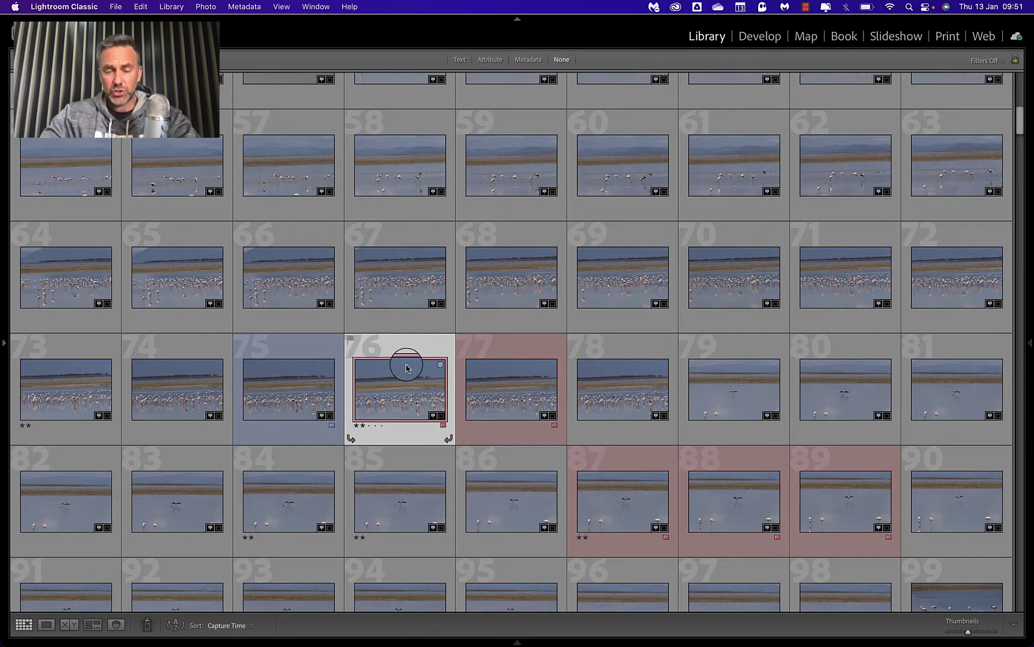
pyautogui.scroll(5, 488, 363)
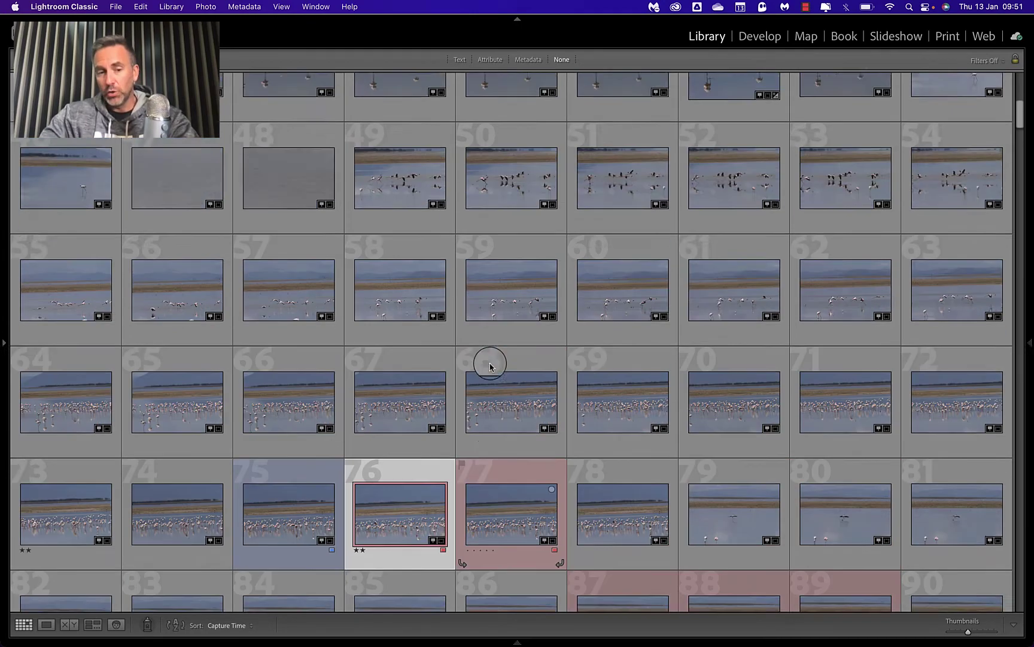
pyautogui.scroll(5, 490, 365)
pyautogui.scroll(-15, 490, 365)
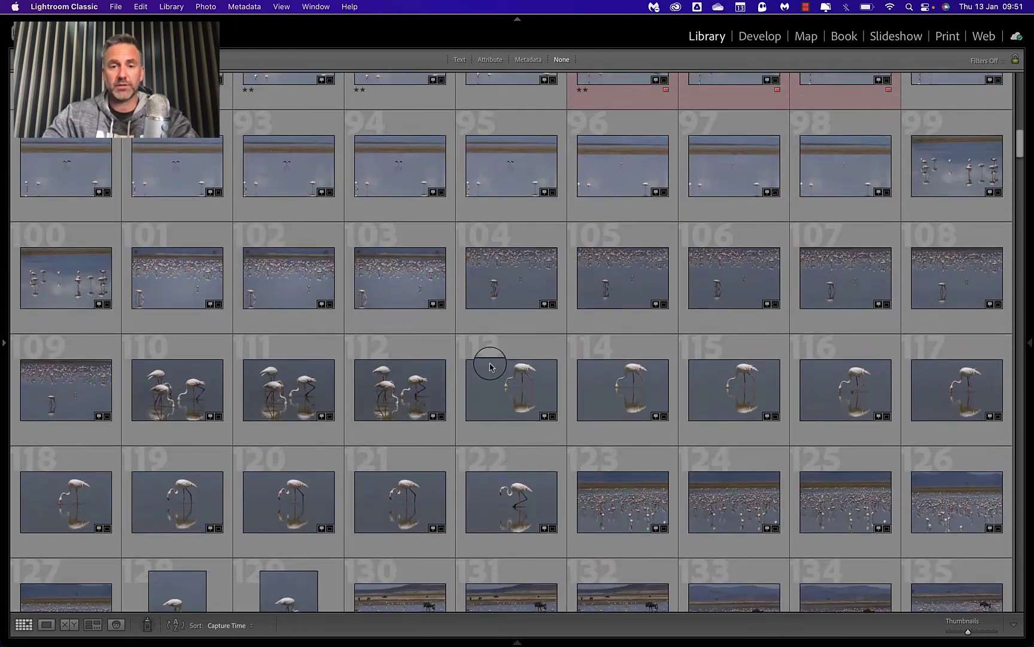
pyautogui.scroll(2, 489, 365)
pyautogui.click(372, 266)
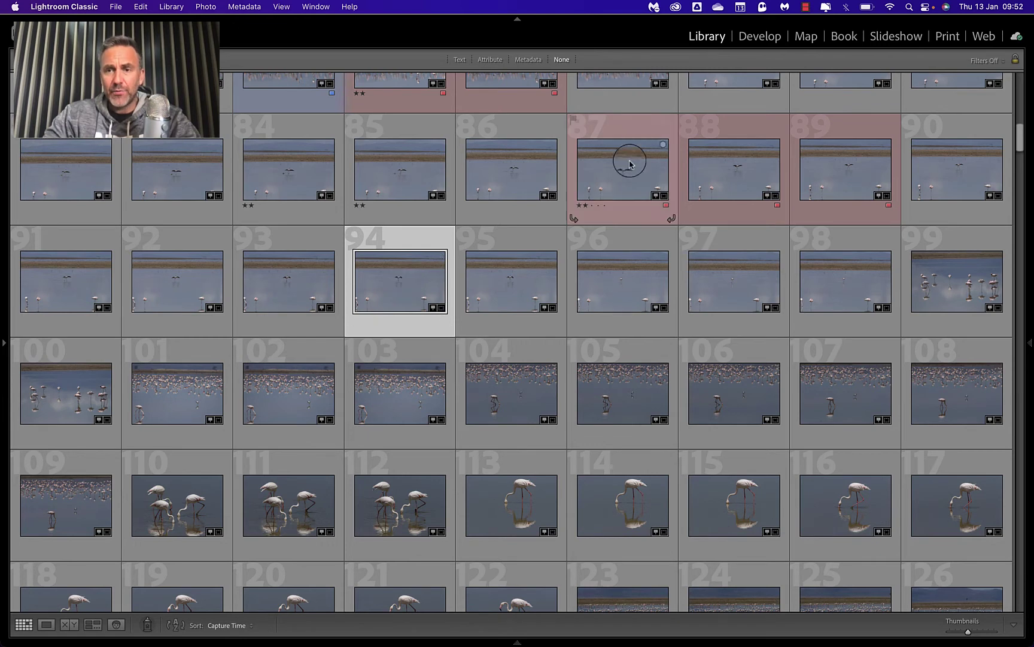
# Reveal the folders and collections to check the Best of Amboseli target collection, and hide them again
pyautogui.click(3, 356)
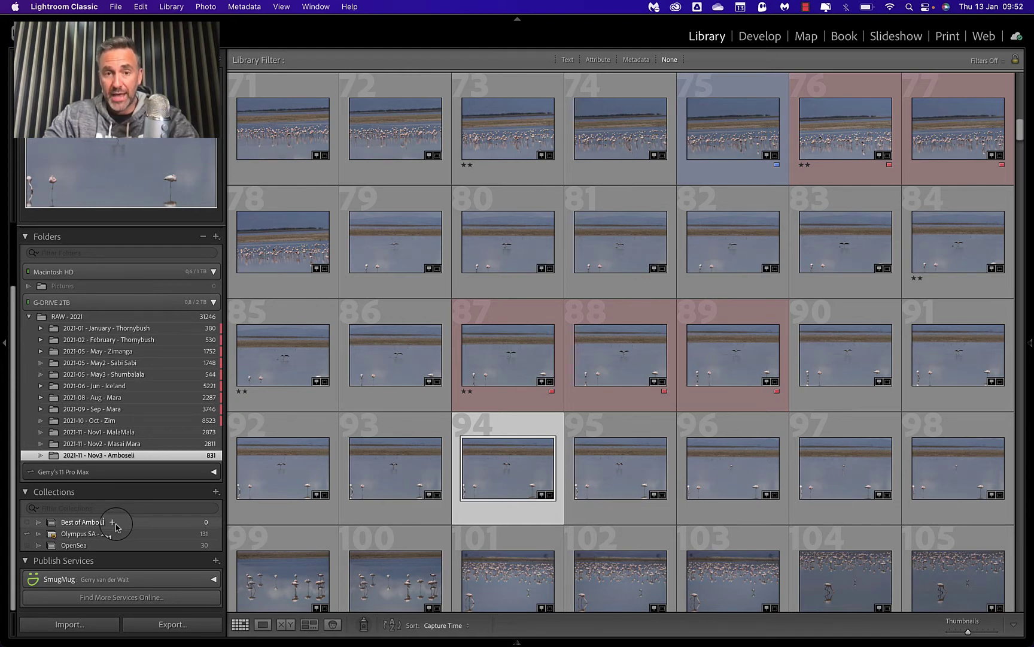
pyautogui.click(4, 345)
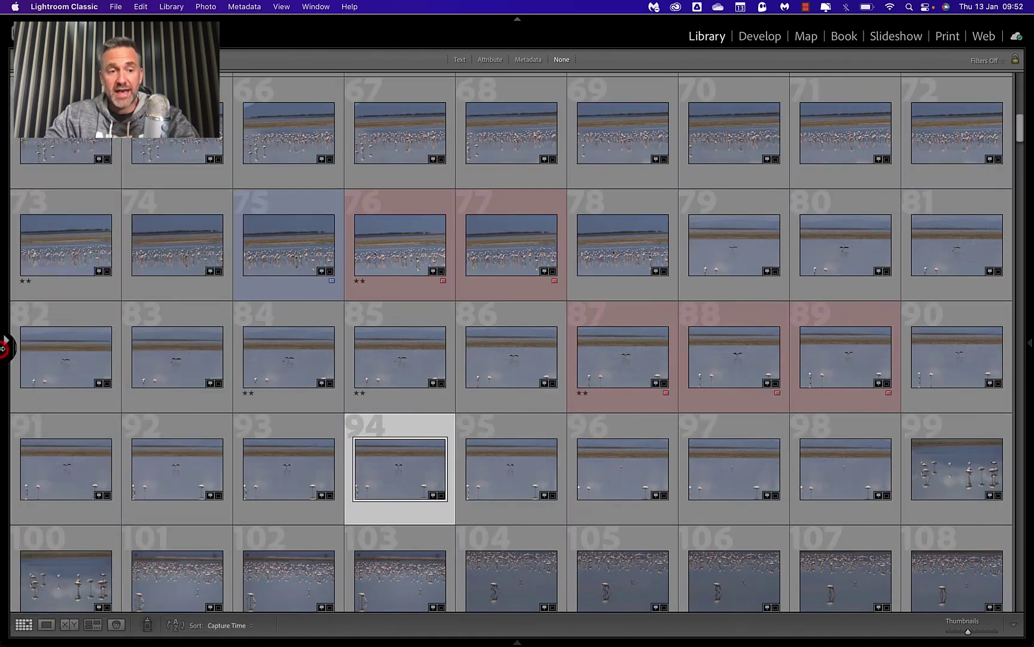
# Open photo 84 in Loupe view with the filmstrip shown below it
pyautogui.click(295, 362)
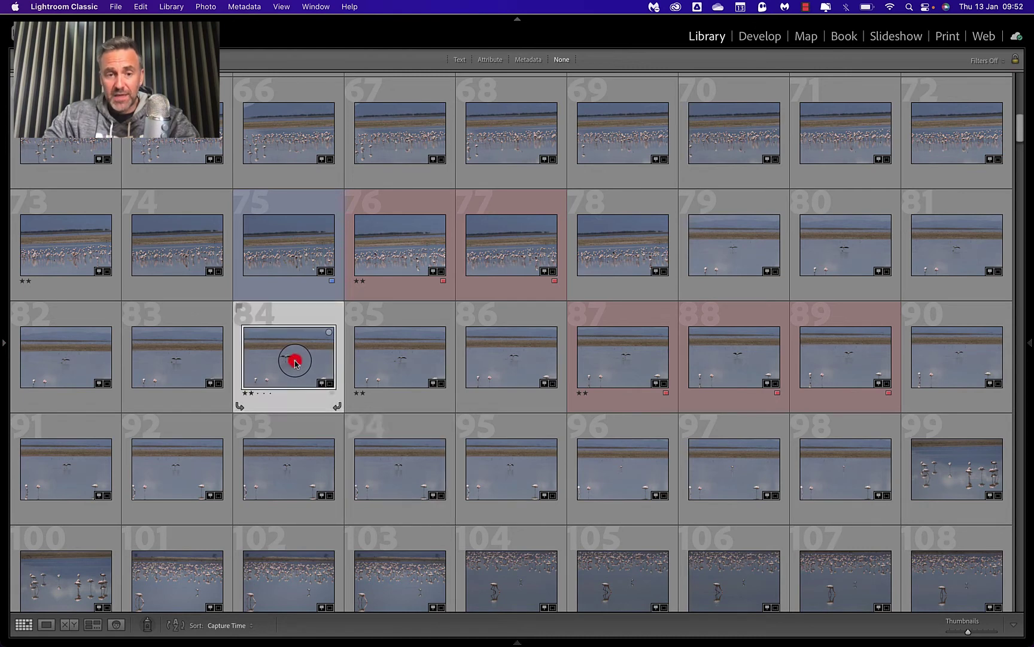
pyautogui.doubleClick(295, 362)
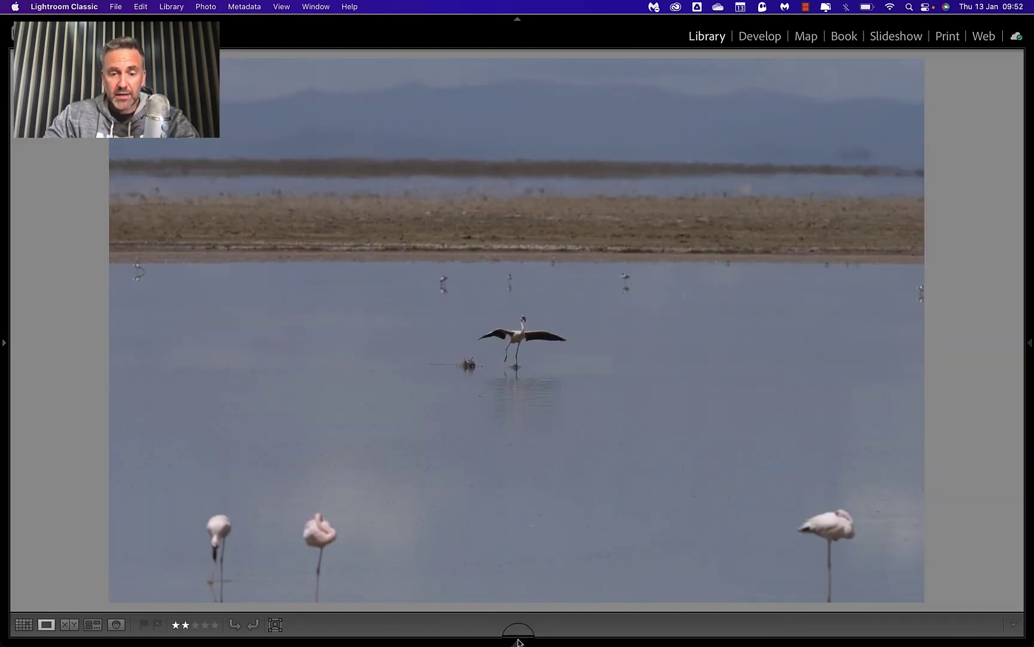
pyautogui.click(518, 642)
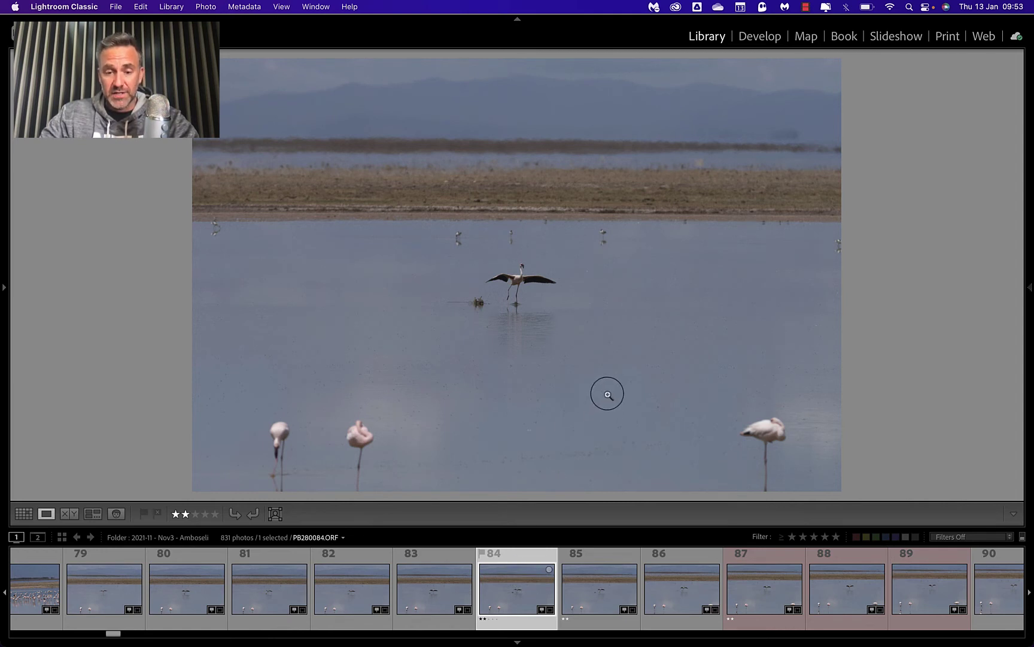
# Flag photos 84 and 85 as rejected and add photo 86 to the Best of Amboseli target collection
pyautogui.press('x')
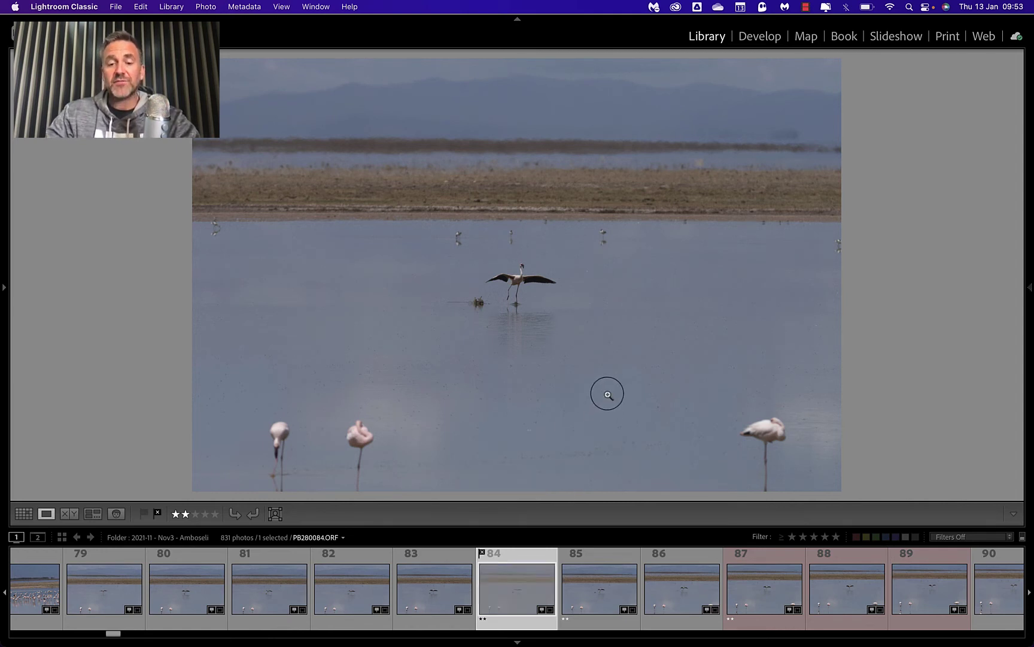
pyautogui.press('Right')
pyautogui.press('x')
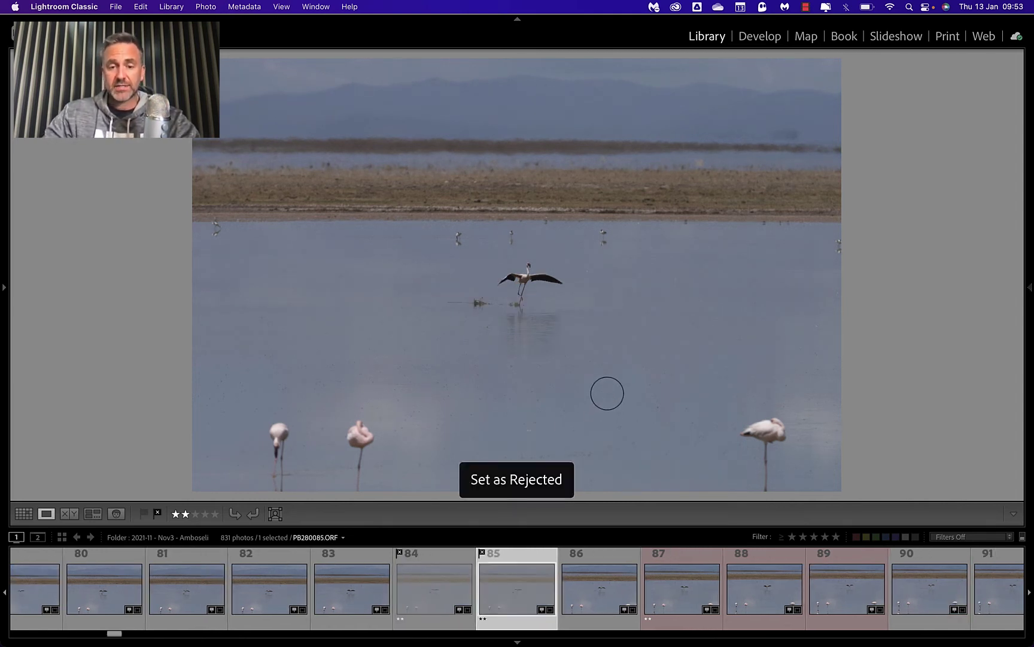
pyautogui.press('Right')
pyautogui.press('b')
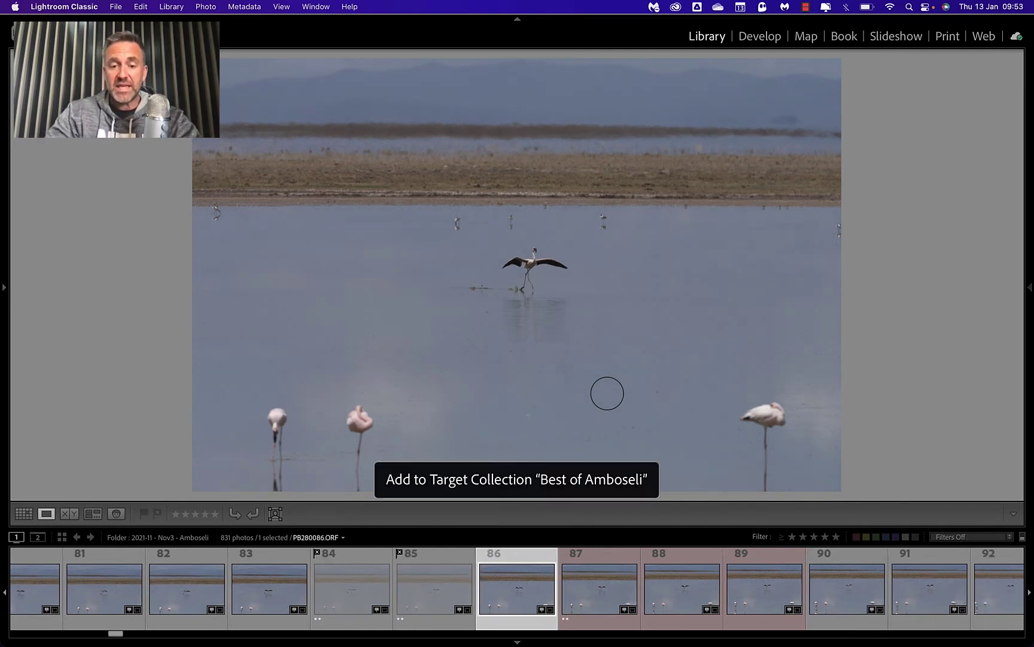
# Flag photos 87 through 104 as rejected one after another, advancing through the series
pyautogui.press('Right')
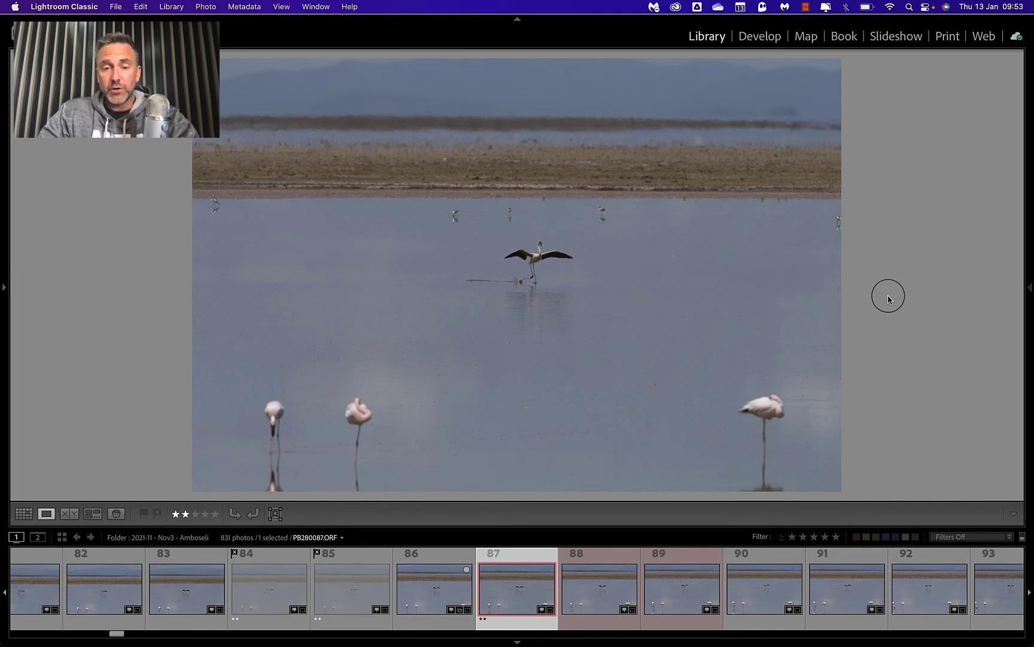
pyautogui.press('Right')
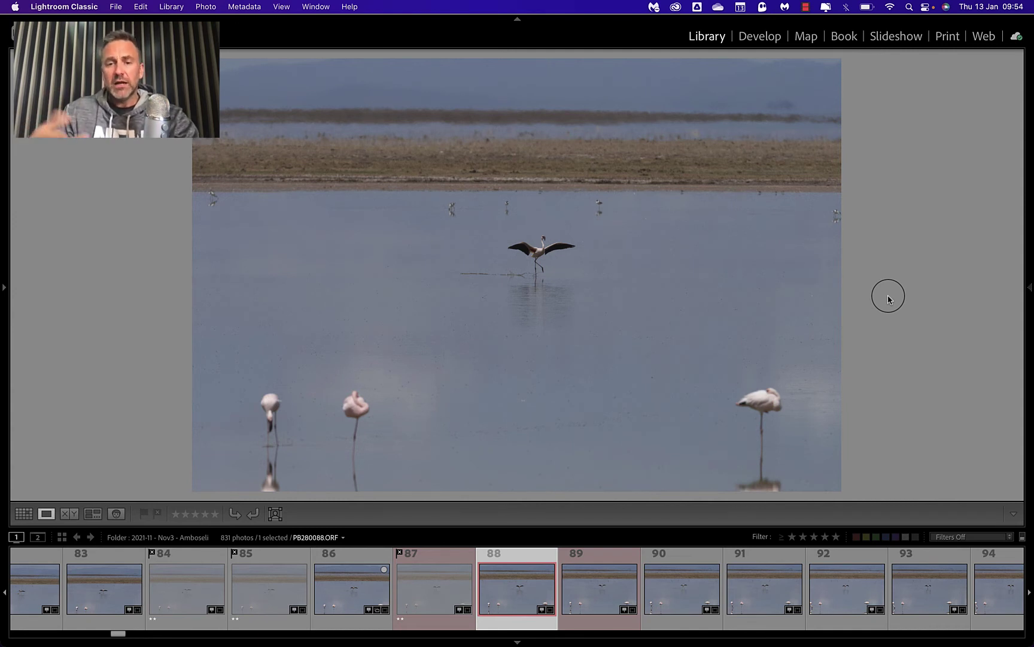
pyautogui.hotkey('shift', 'x')
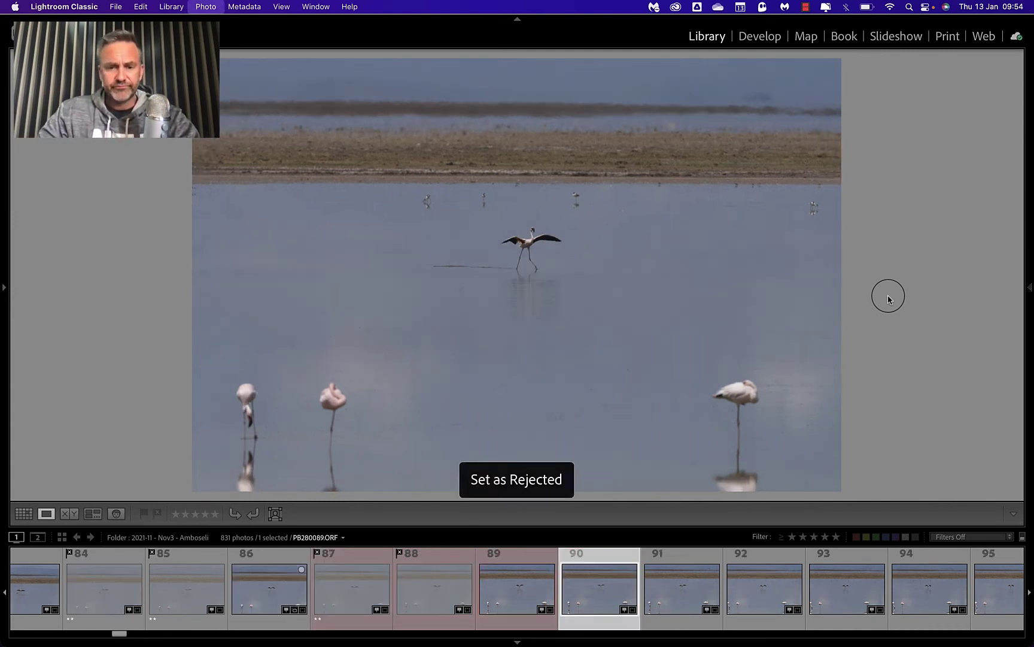
pyautogui.hotkey('shift', 'x')
pyautogui.hotkey('shift', 'x')
pyautogui.hotkey('shift', 'x')
pyautogui.hotkey('shift', 'x')
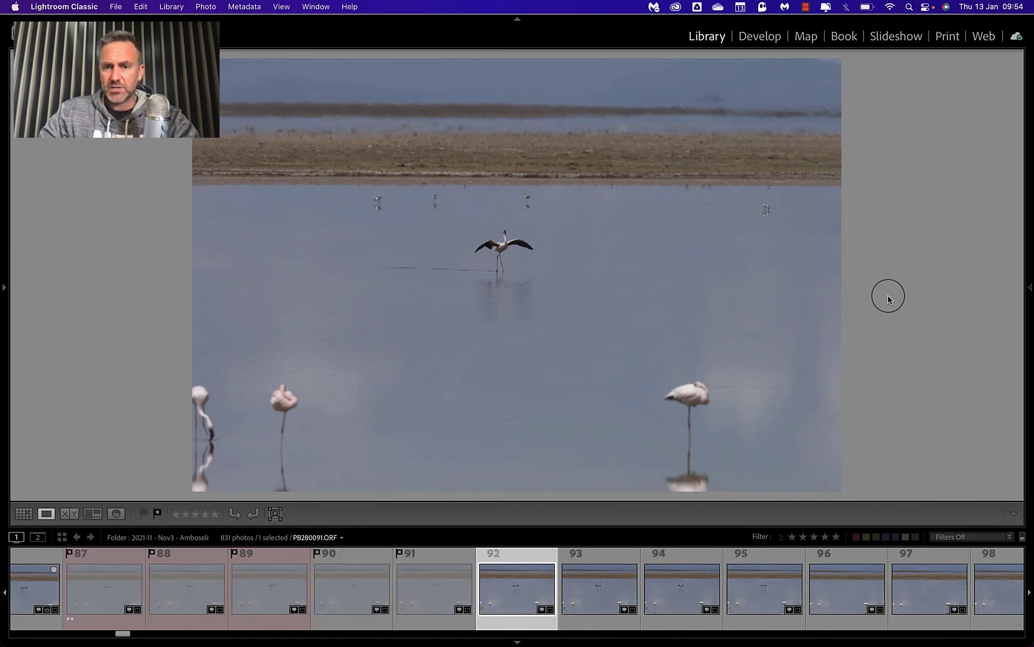
pyautogui.hotkey('shift', 'x')
pyautogui.hotkey('shift', 'x')
pyautogui.hotkey('shift', 'x')
pyautogui.hotkey('shift', 'x')
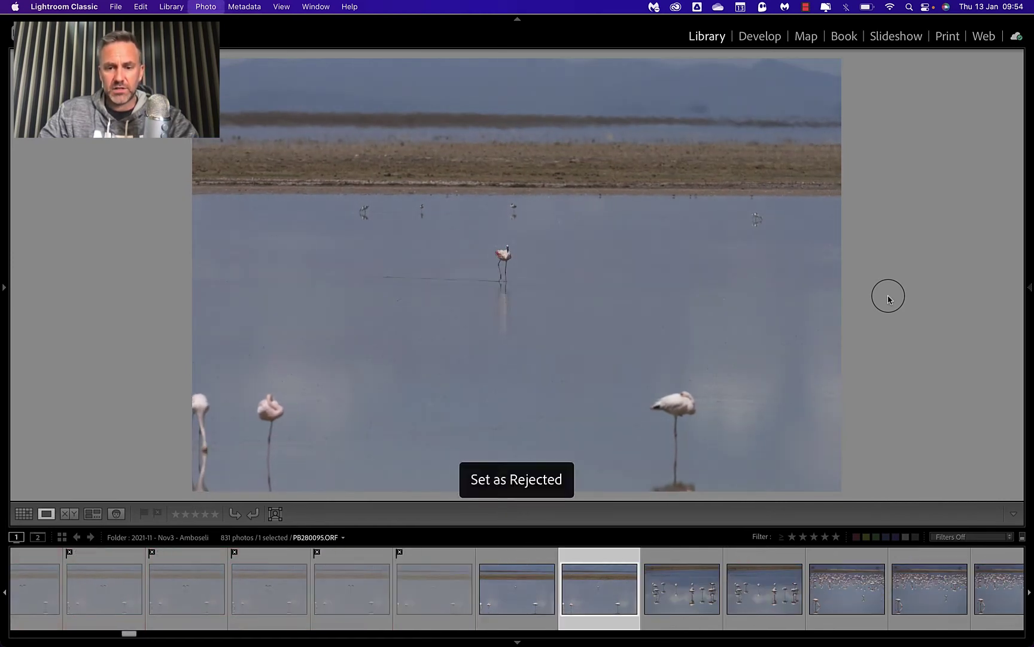
pyautogui.hotkey('shift', 'x')
pyautogui.hotkey('shift', 'x')
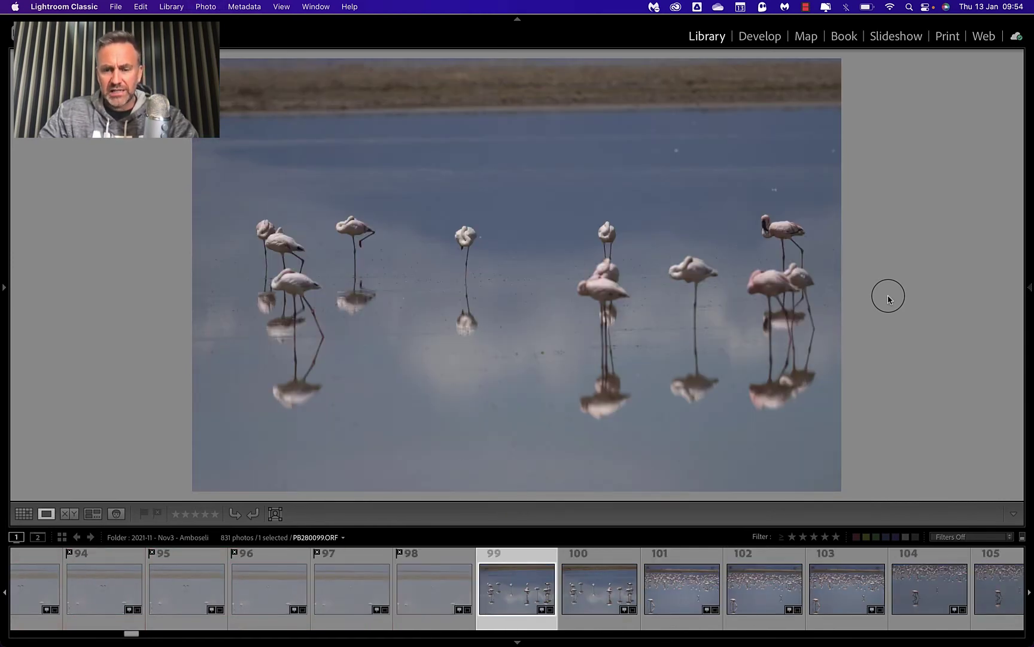
pyautogui.hotkey('shift', 'x')
pyautogui.hotkey('shift', 'x')
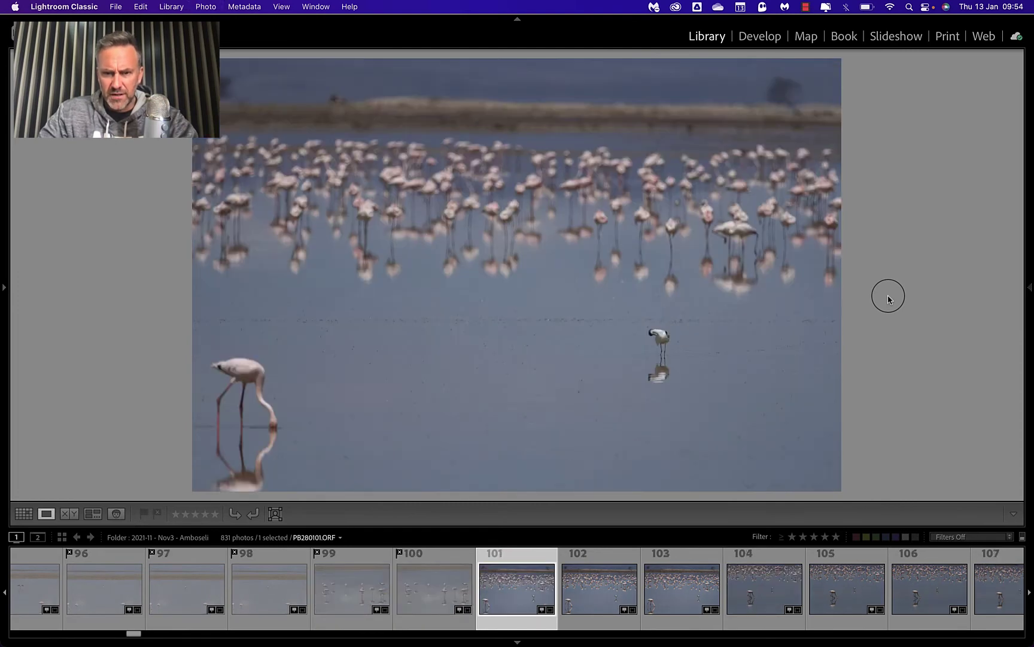
pyautogui.hotkey('shift', 'x')
pyautogui.hotkey('shift', 'x')
pyautogui.press('Right')
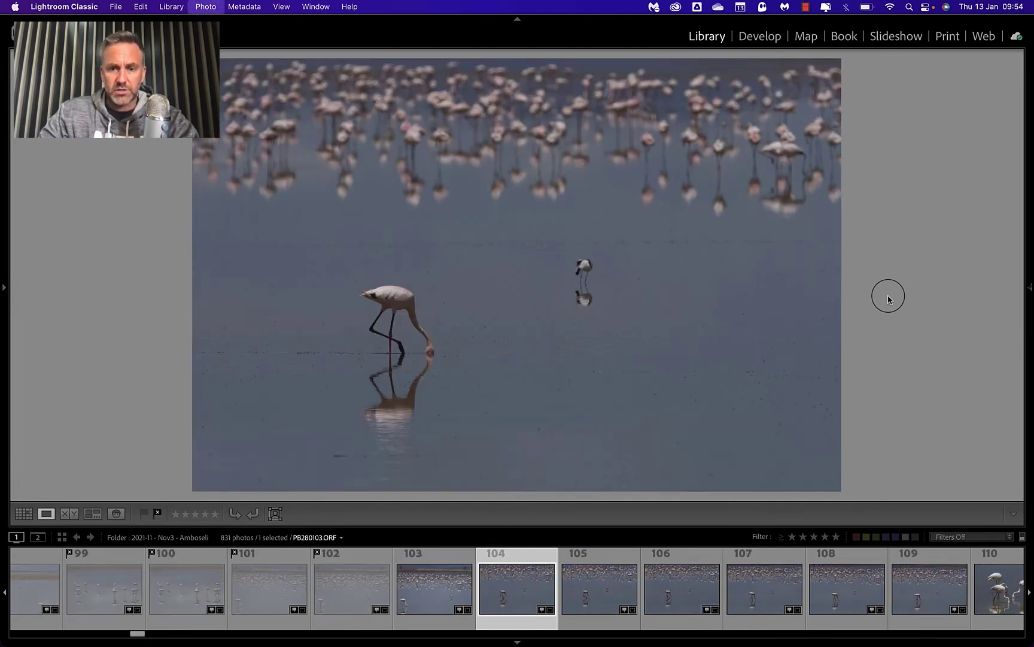
pyautogui.hotkey('shift', 'x')
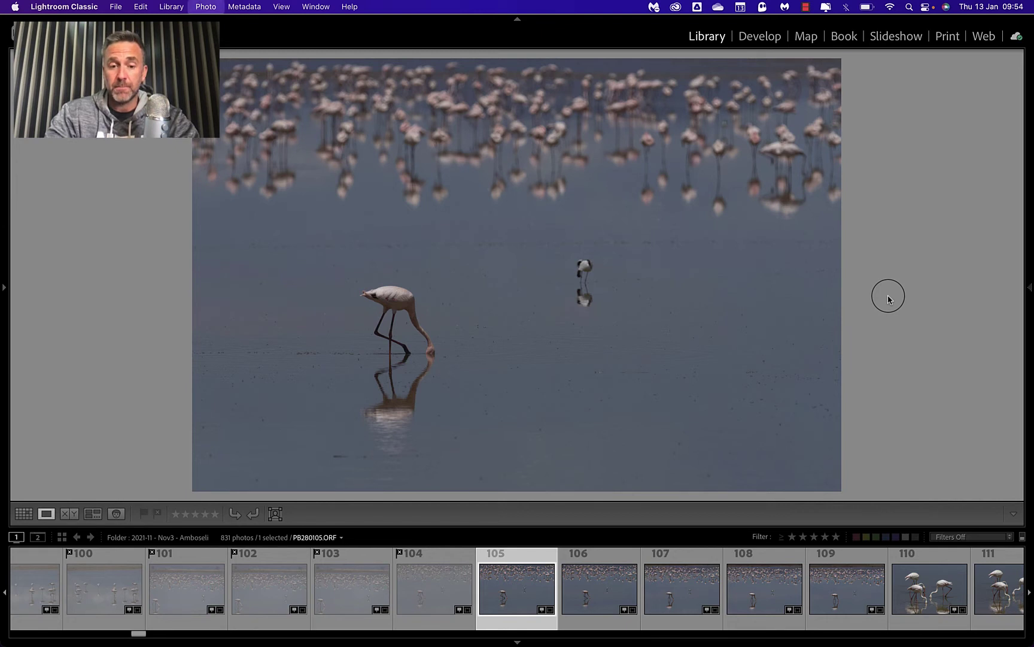
# Add photos 105 and 110 to the Best of Amboseli target collection, leaving photos 106 through 109 unmarked
pyautogui.hotkey('shift', 'b')
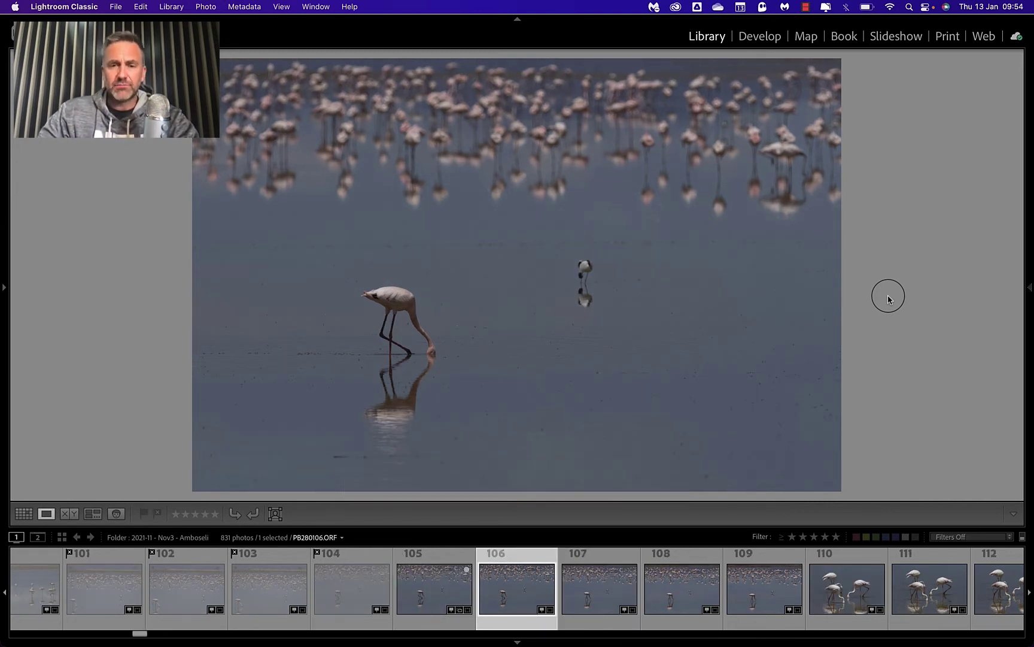
pyautogui.press('Right')
pyautogui.press('Right')
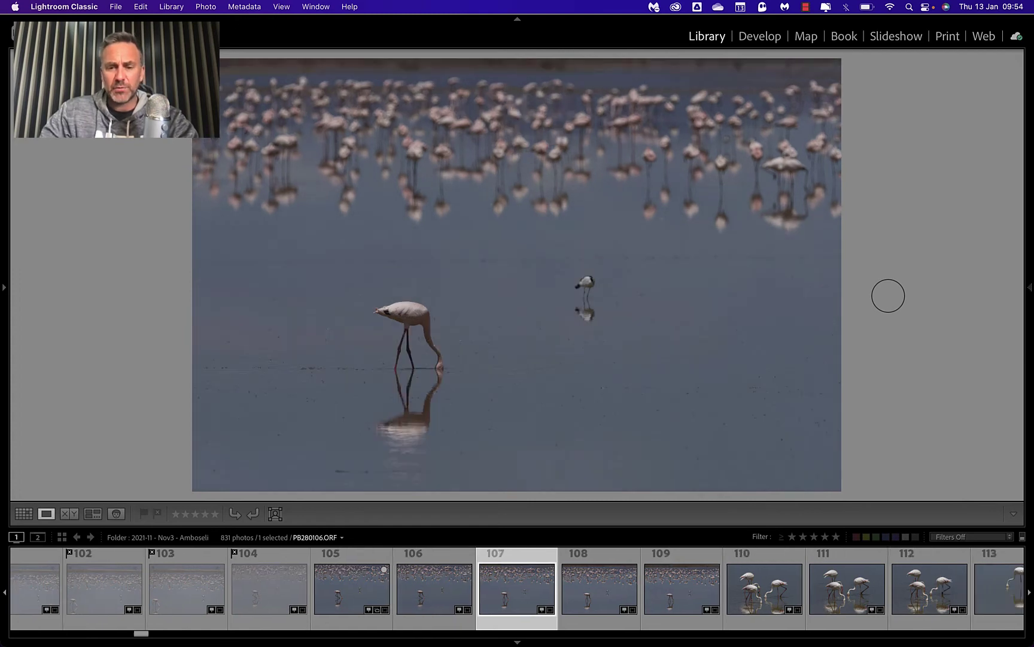
pyautogui.press('Right')
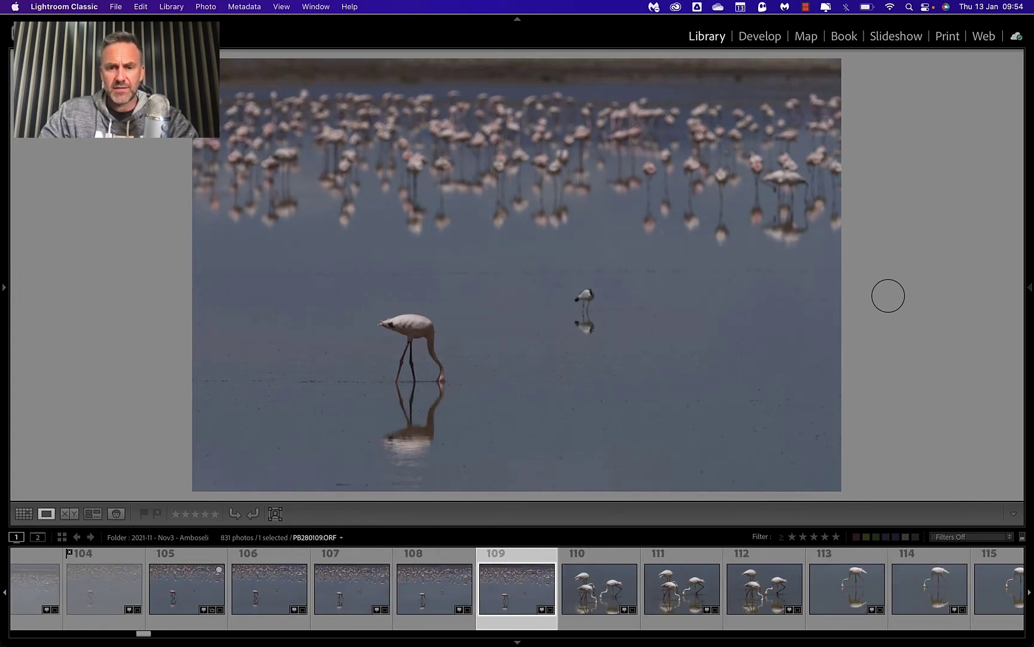
pyautogui.press('Right')
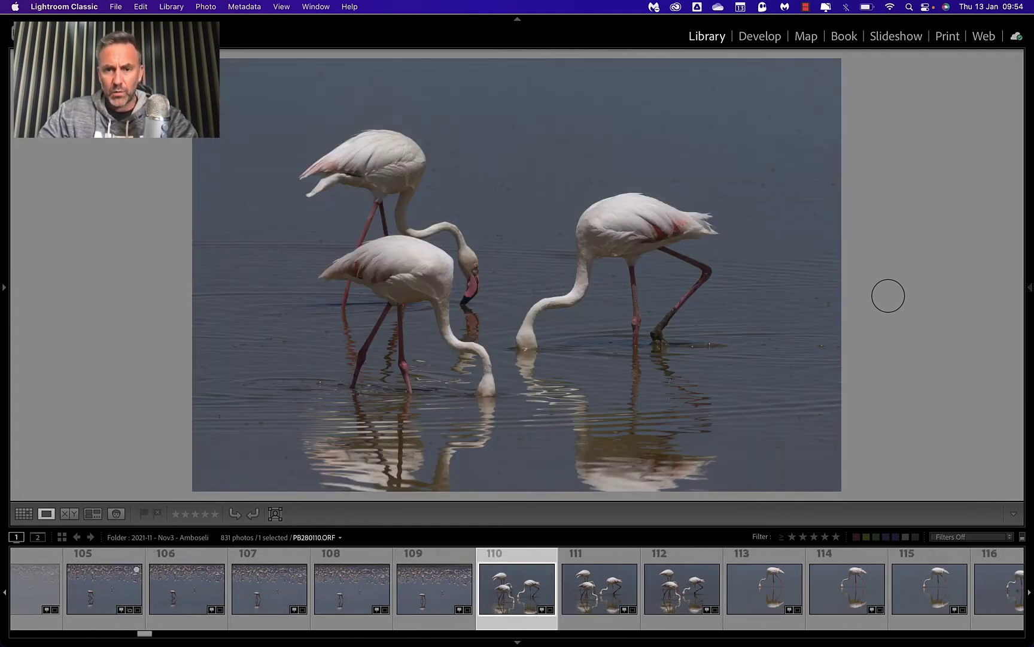
pyautogui.hotkey('shift', 'b')
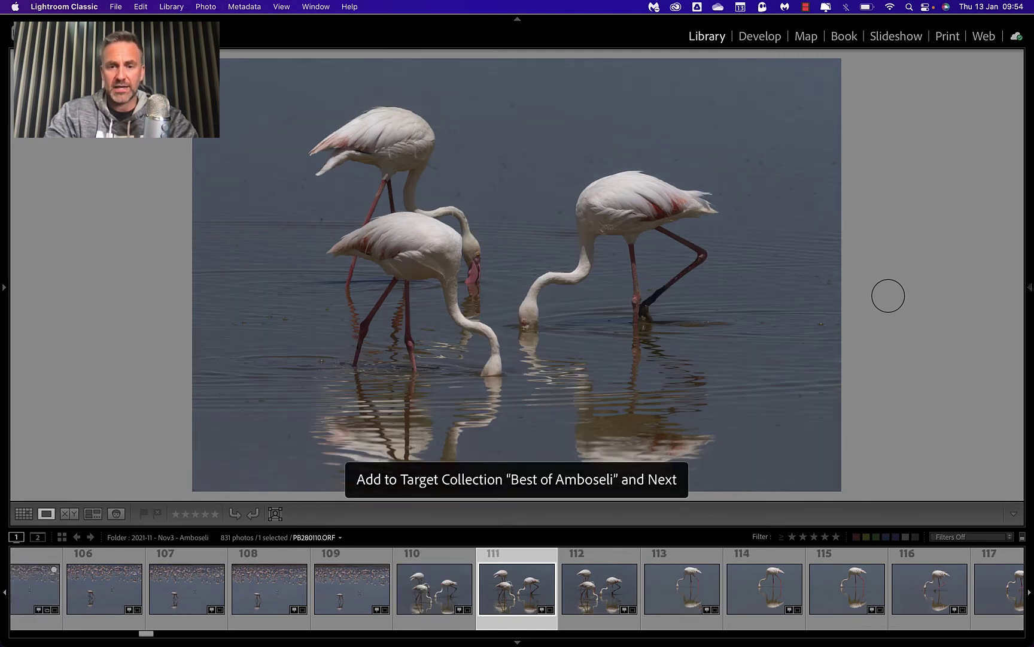
# Skip photos 111 through 113 and flag photos 114 and 115 as rejected
pyautogui.press('Right')
pyautogui.press('Right')
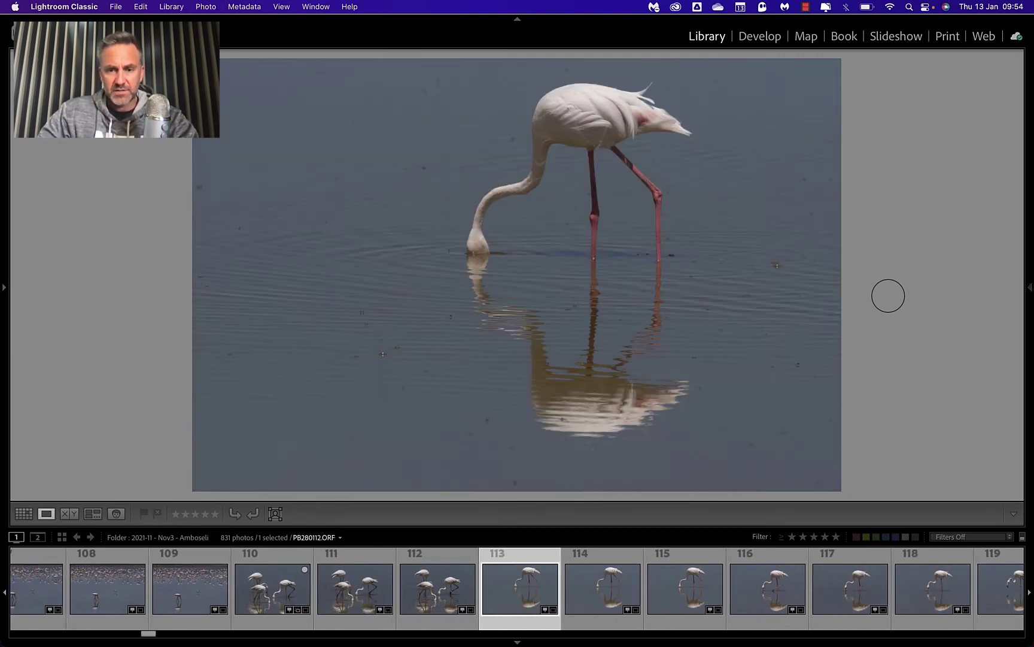
pyautogui.press('Right')
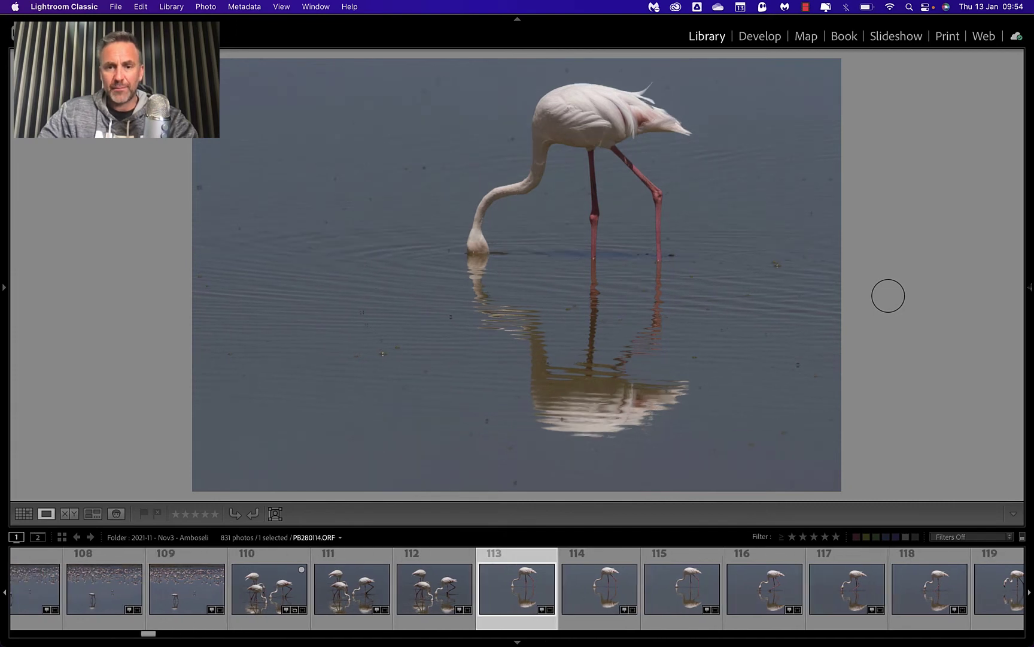
pyautogui.press('x')
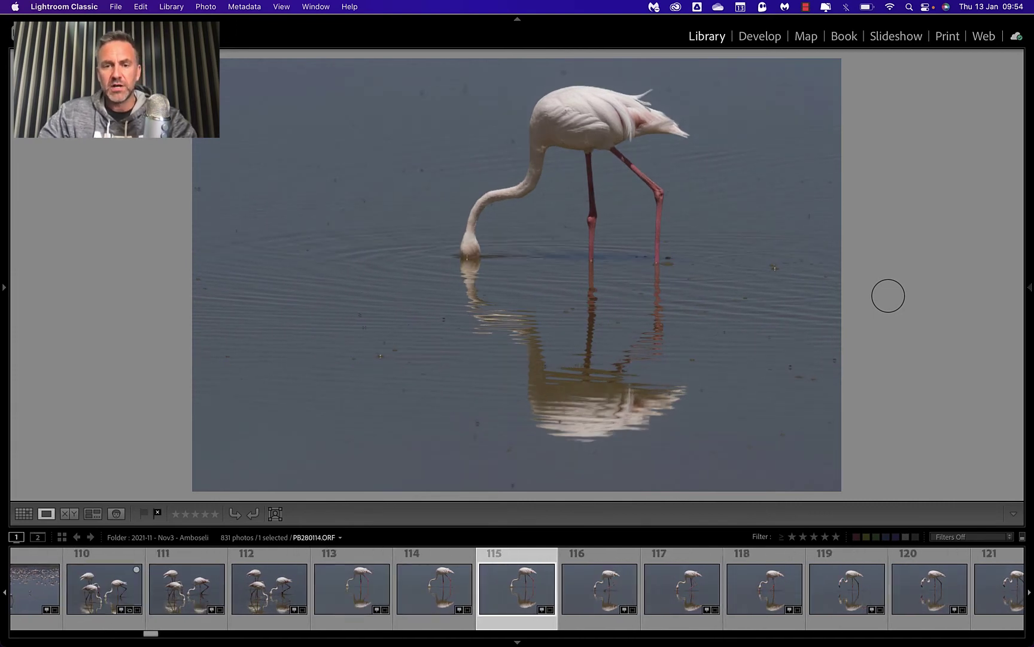
pyautogui.press('x')
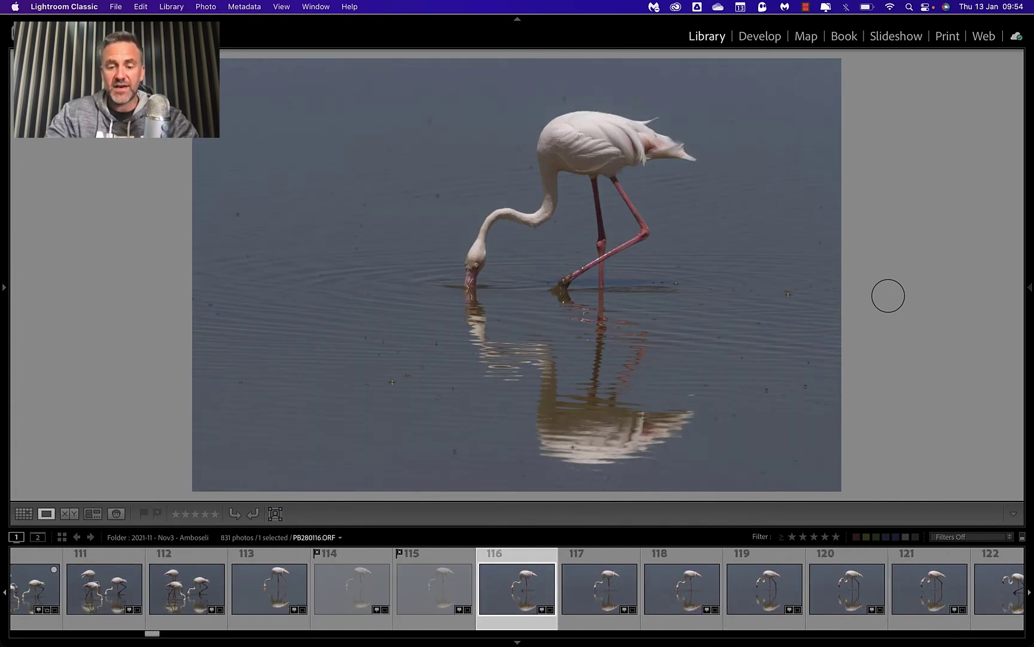
# Add photos 116 and 119 to the Best of Amboseli target collection
pyautogui.press('b')
pyautogui.press('Right')
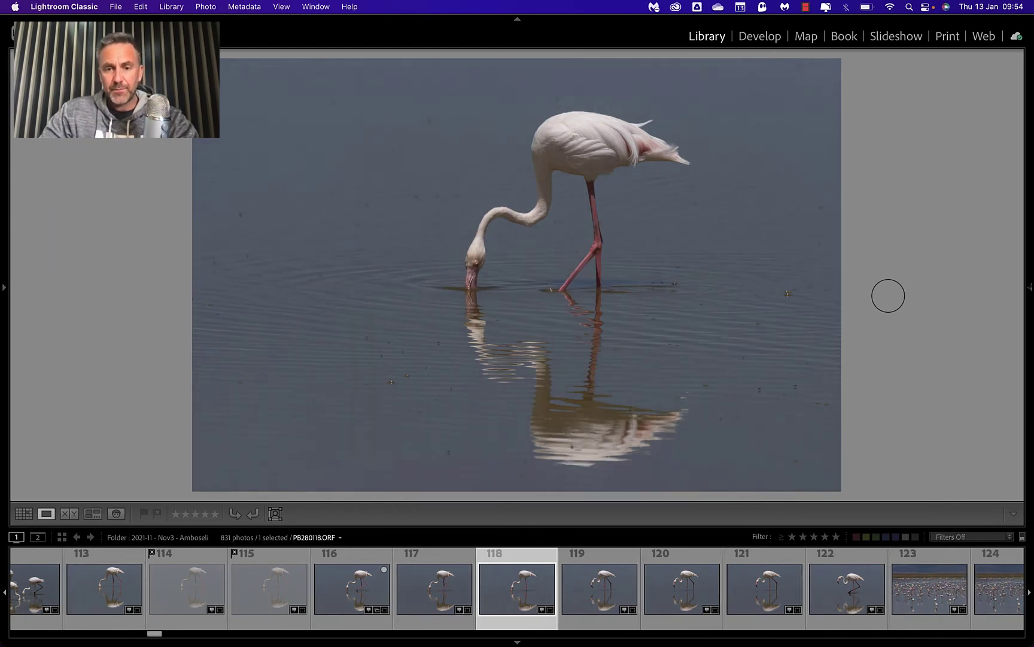
pyautogui.press('Right')
pyautogui.press('b')
pyautogui.press('Right')
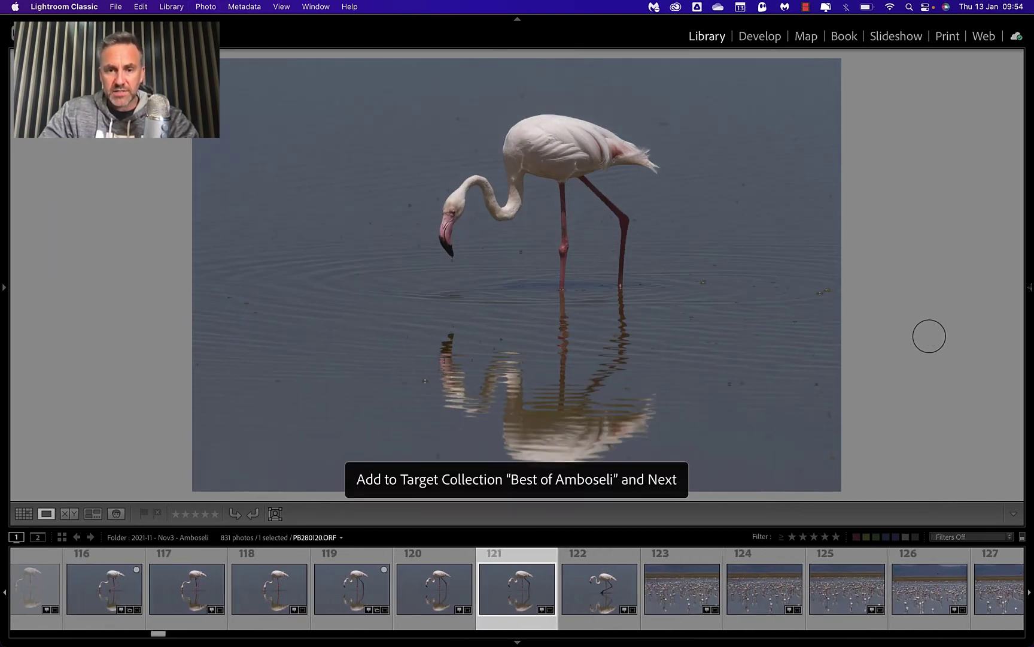
# Flag photo 122 as rejected and add photo 125 to the Best of Amboseli target collection
pyautogui.press('Right')
pyautogui.press('x')
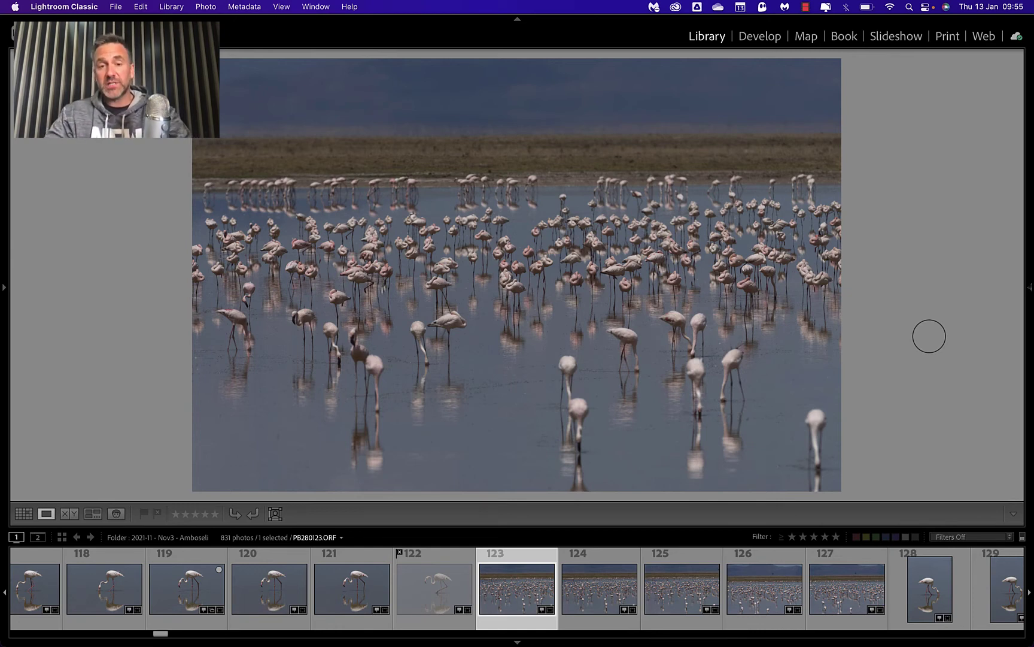
pyautogui.press('Right')
pyautogui.press('Right')
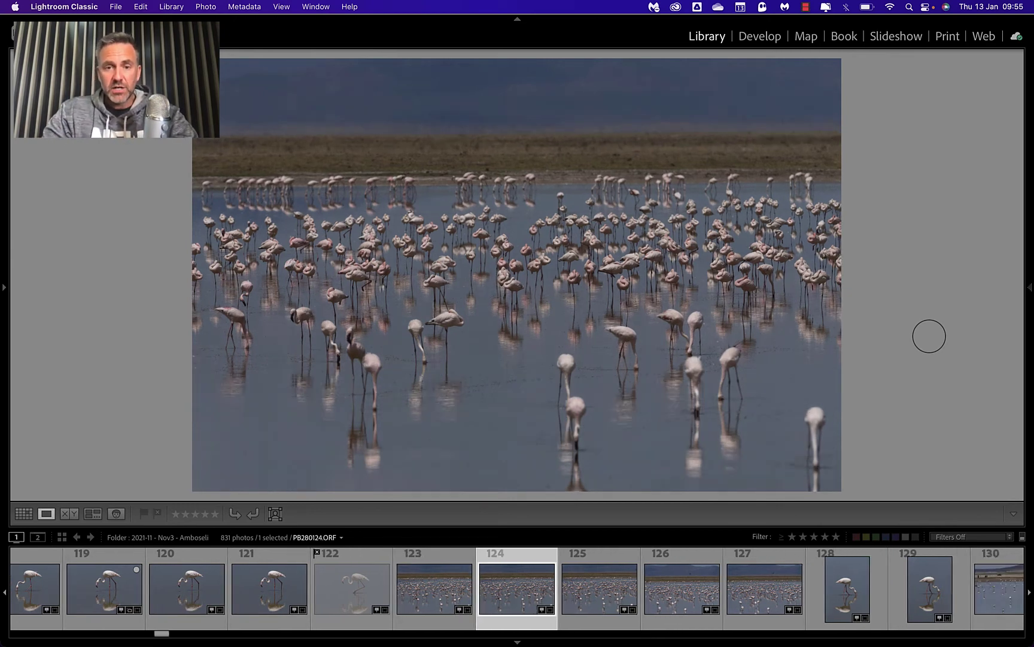
pyautogui.hotkey('shift', 'b')
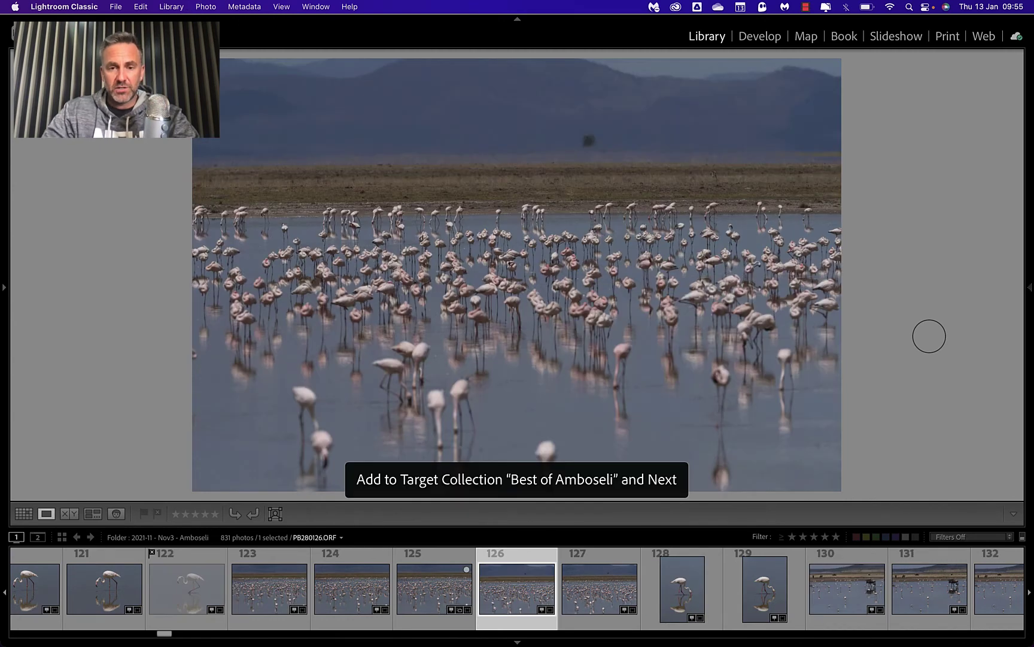
# Compare the upright flamingo shots 128 and 129 and flag photo 128 as rejected
pyautogui.press('Right')
pyautogui.press('Right')
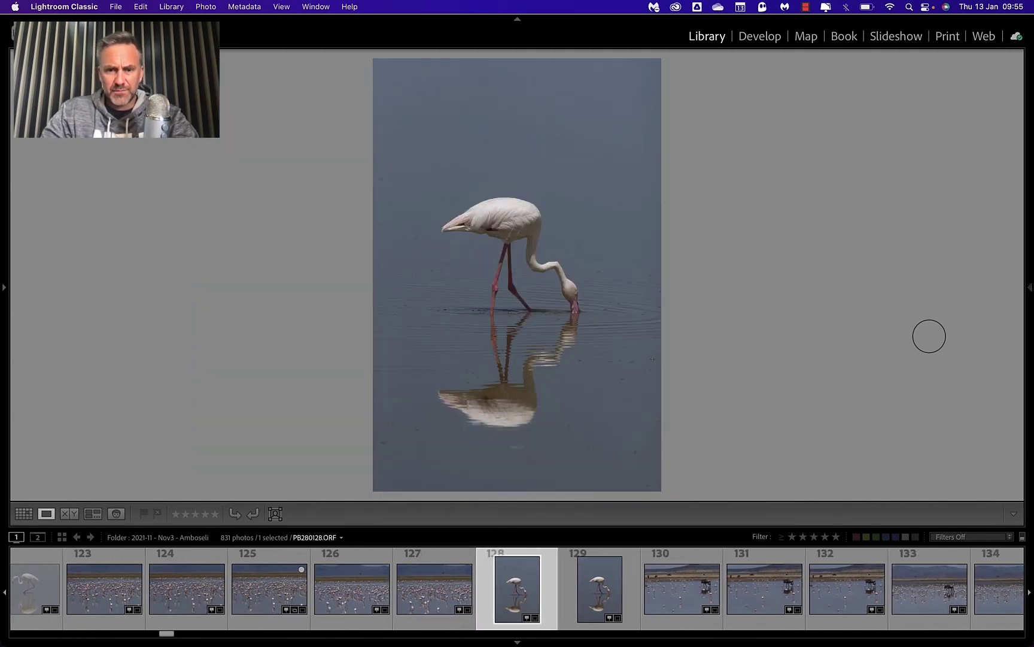
pyautogui.press('Right')
pyautogui.press('Left')
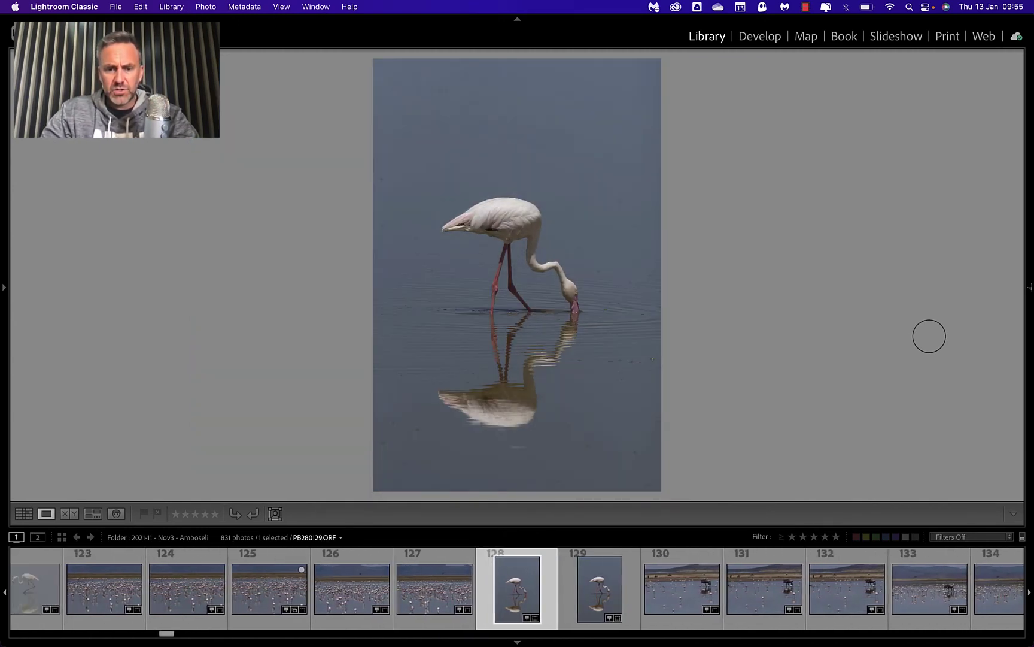
pyautogui.hotkey('shift', 'b')
# Advance to the wildebeest series and add photo 133 to the Best of Amboseli target collection
pyautogui.press('Right')
pyautogui.press('Right')
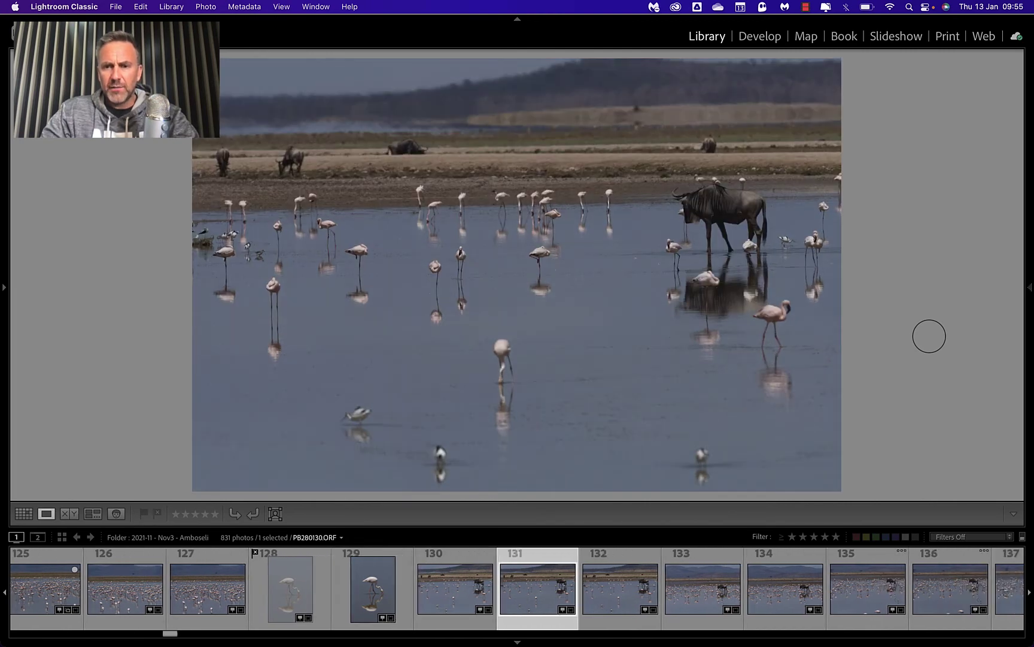
pyautogui.press('Right')
pyautogui.press('Right')
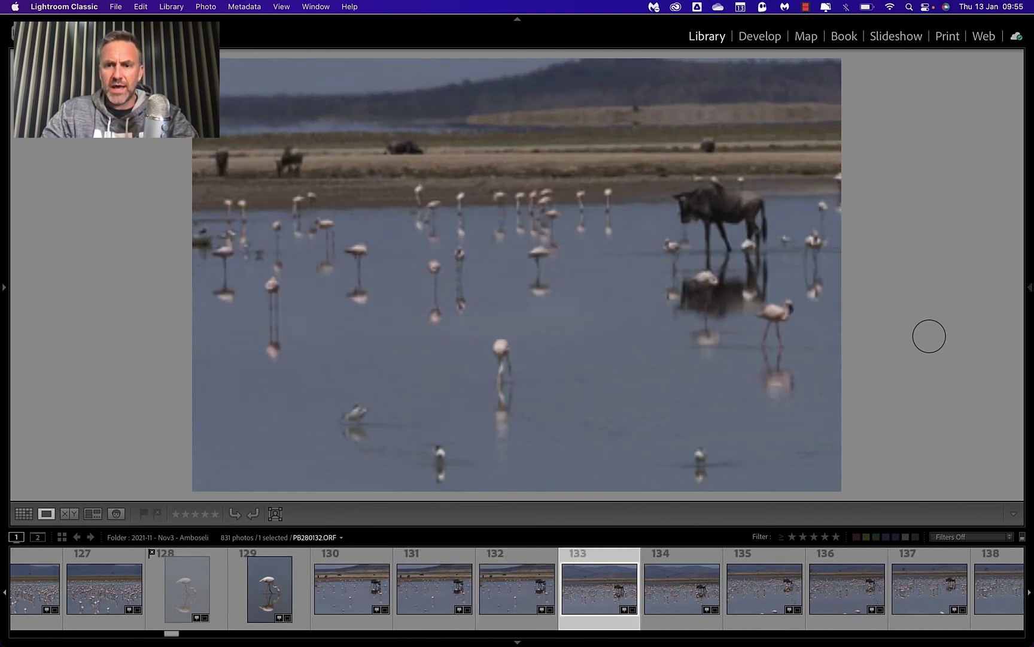
pyautogui.hotkey('shift', 'b')
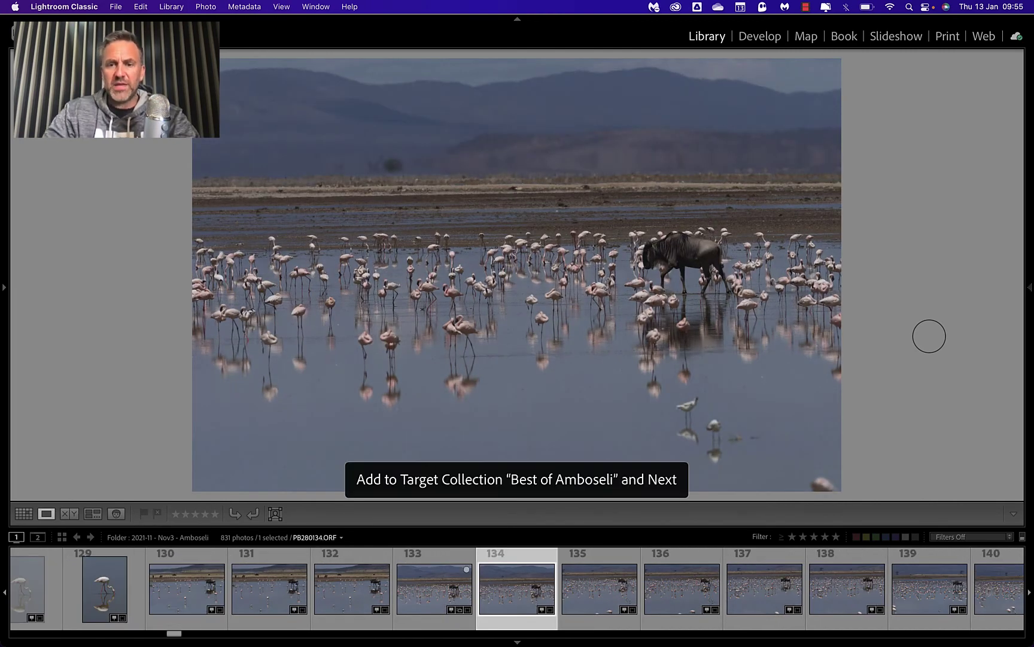
# Skip photos 134 through 139 and flag photos 140 and 141 as rejected
pyautogui.press('Right')
pyautogui.press('Right')
pyautogui.press('Right')
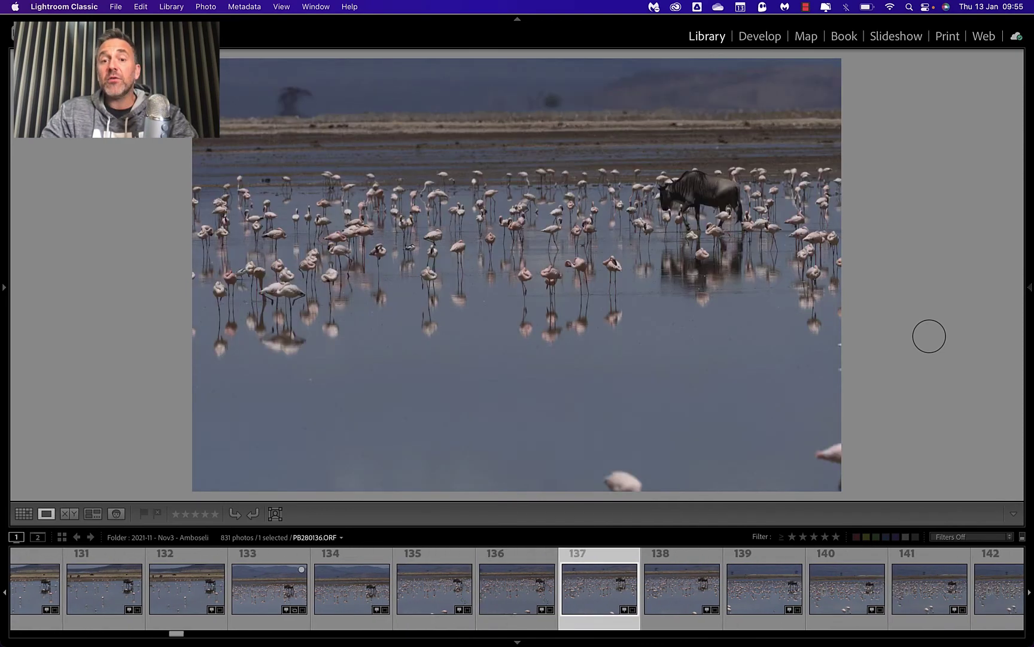
pyautogui.press('Right')
pyautogui.press('Right')
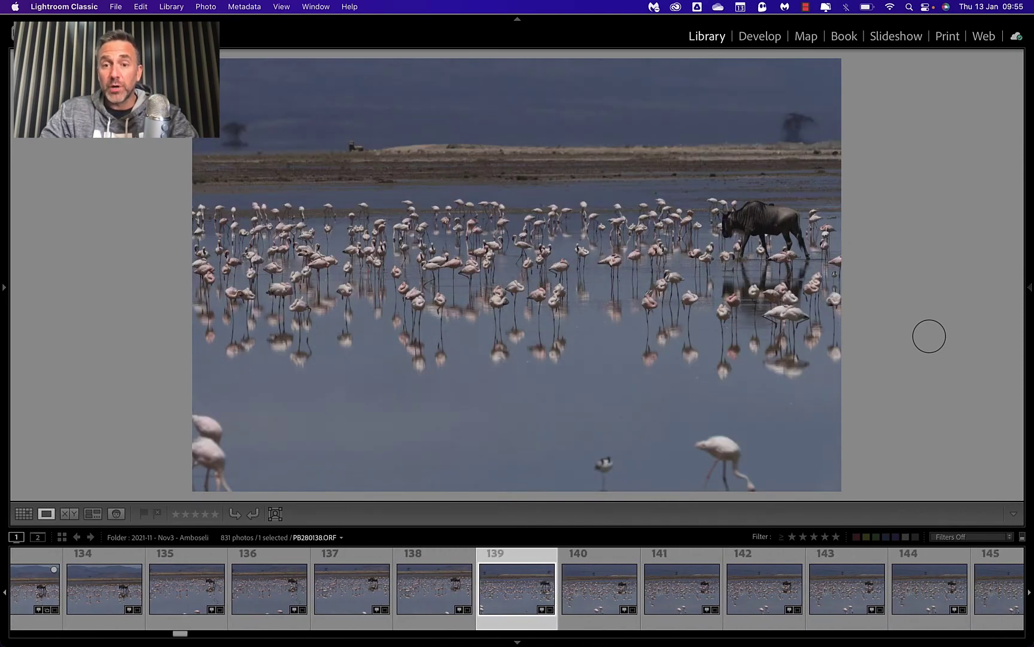
pyautogui.press('Right')
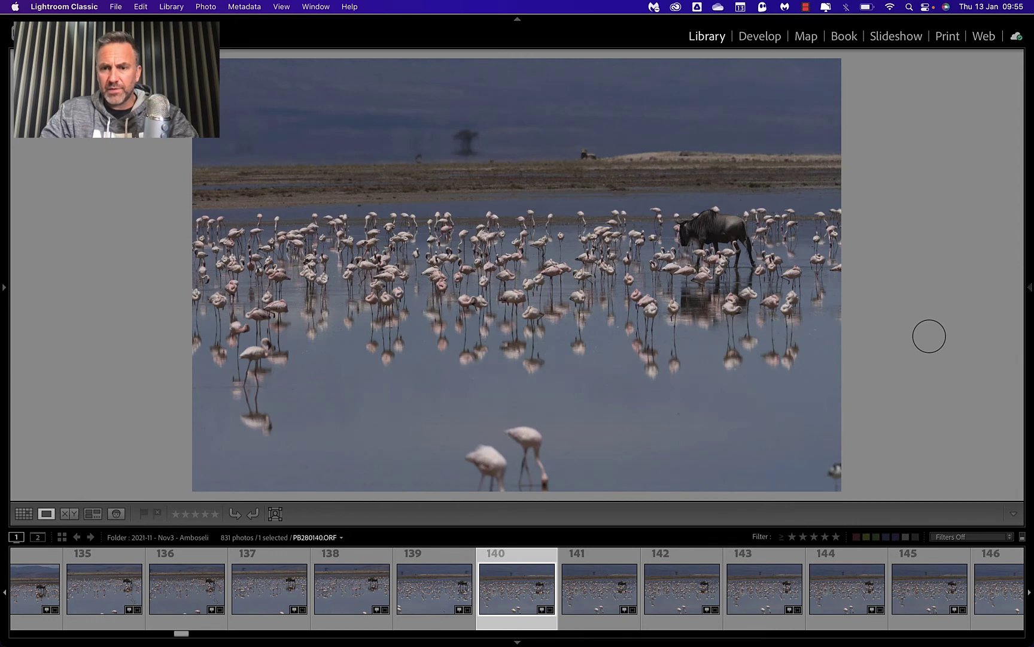
pyautogui.hotkey('shift', 'x')
pyautogui.hotkey('shift', 'x')
pyautogui.press('Right')
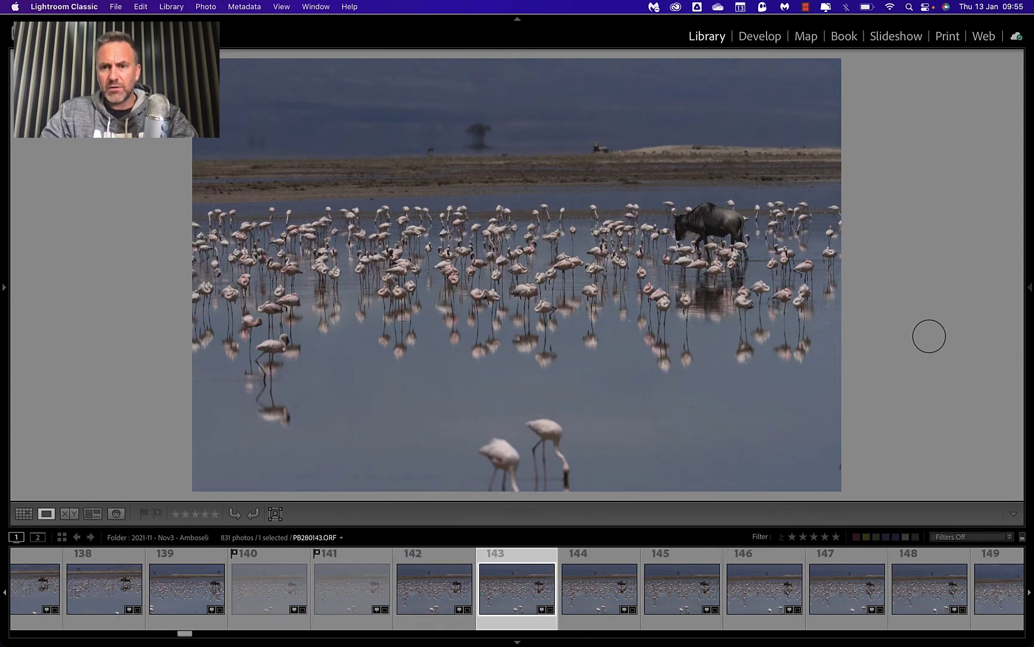
# Flag photos 143 and 146 as rejected and add photo 147 to the Best of Amboseli target collection
pyautogui.hotkey('shift', 'x')
pyautogui.press('Right')
pyautogui.press('Right')
pyautogui.hotkey('shift', 'x')
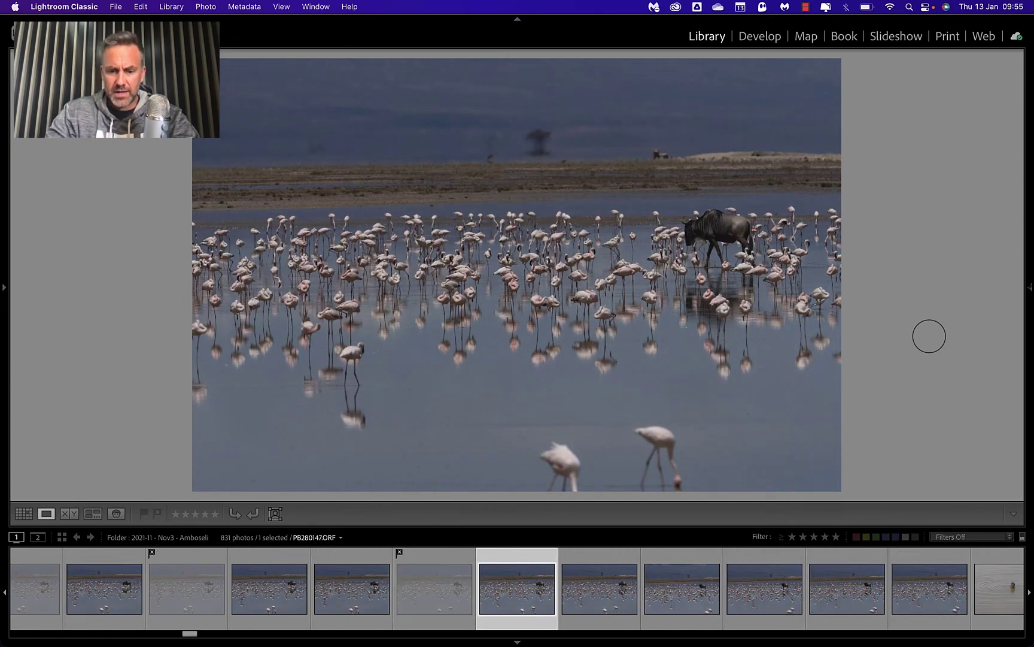
pyautogui.hotkey('shift', 'b')
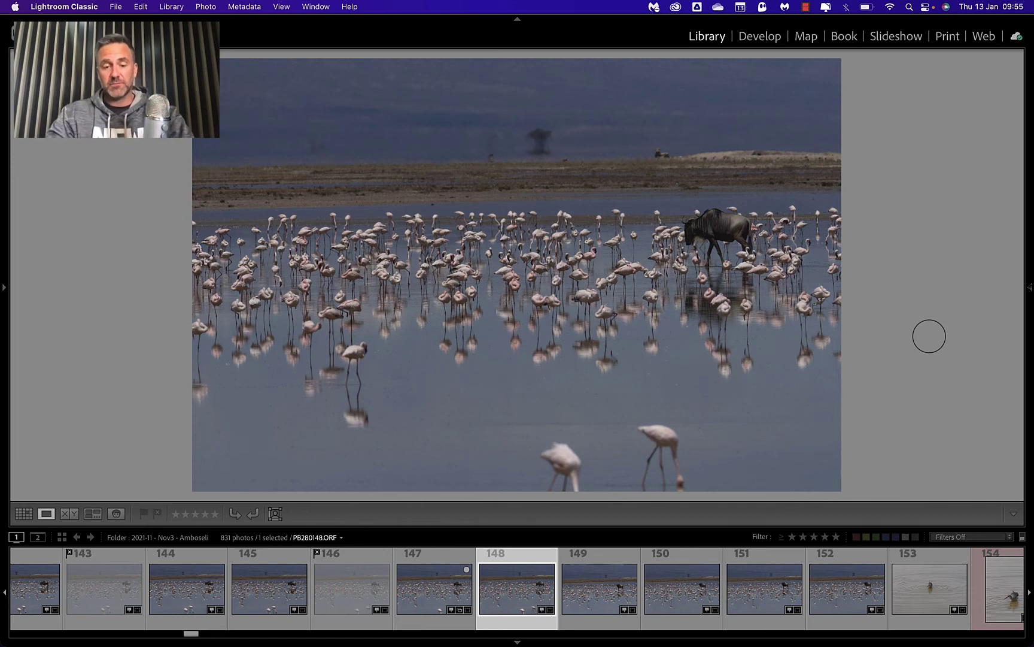
# Return to Grid view and filter the folder by attribute to show only the rejected photos
pyautogui.press('g')
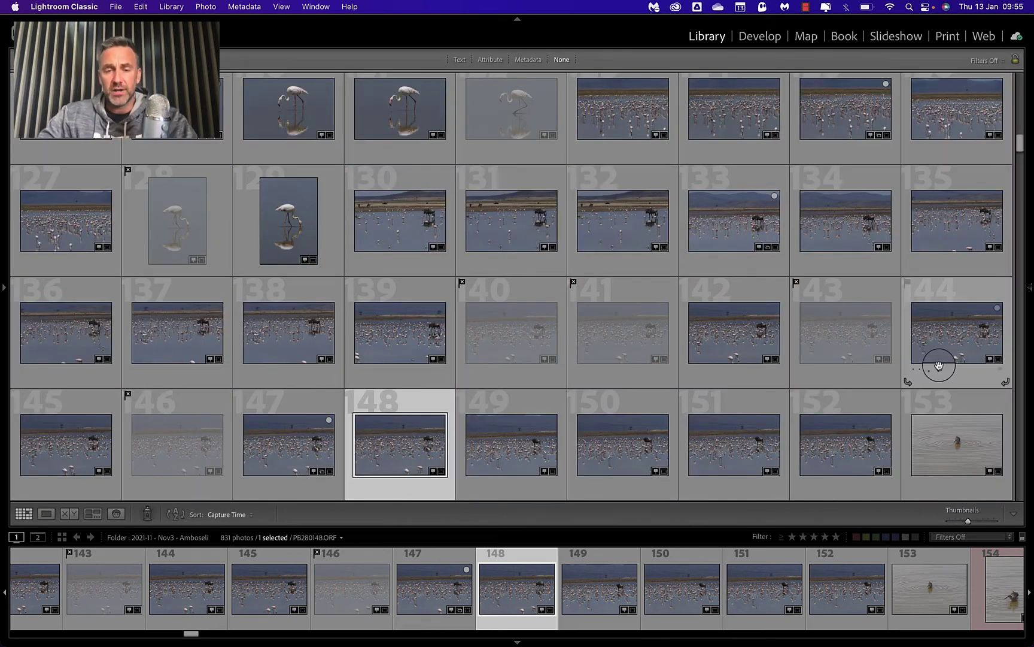
pyautogui.click(525, 327)
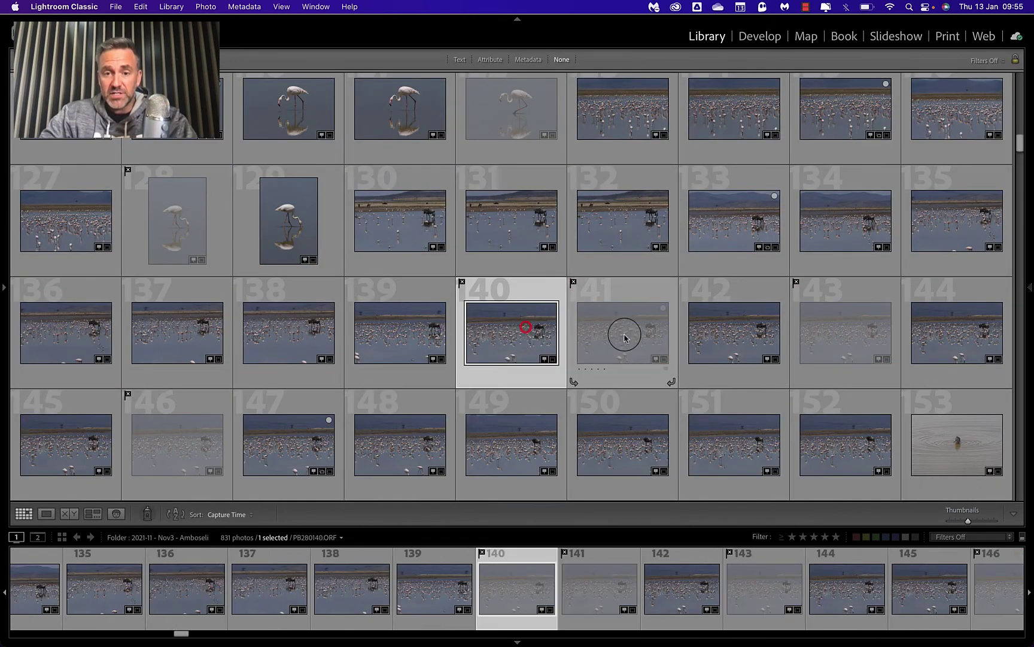
pyautogui.click(628, 335)
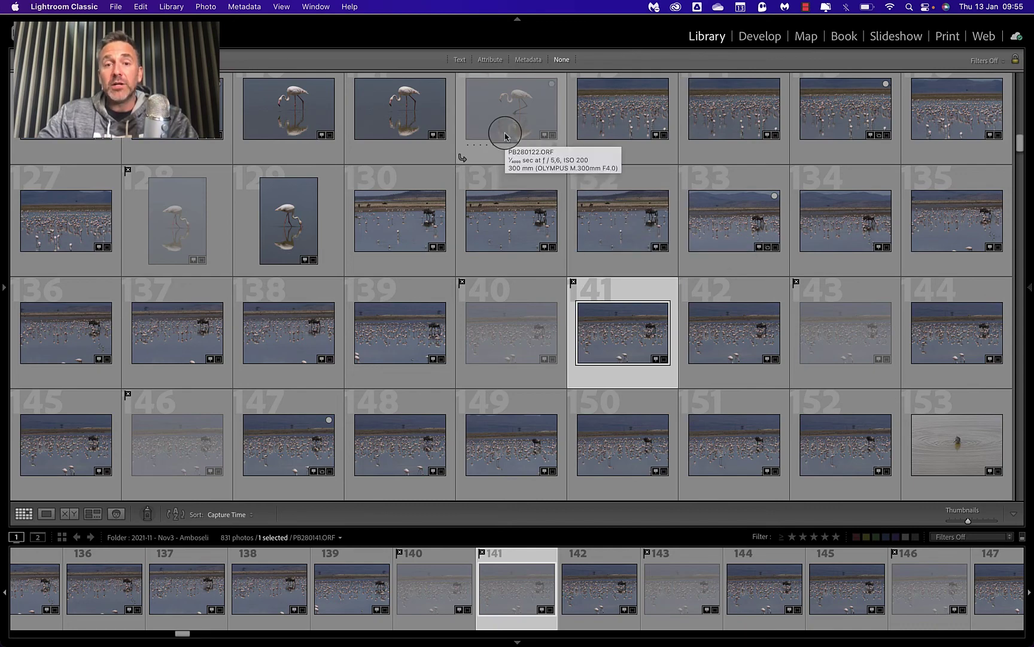
pyautogui.click(491, 60)
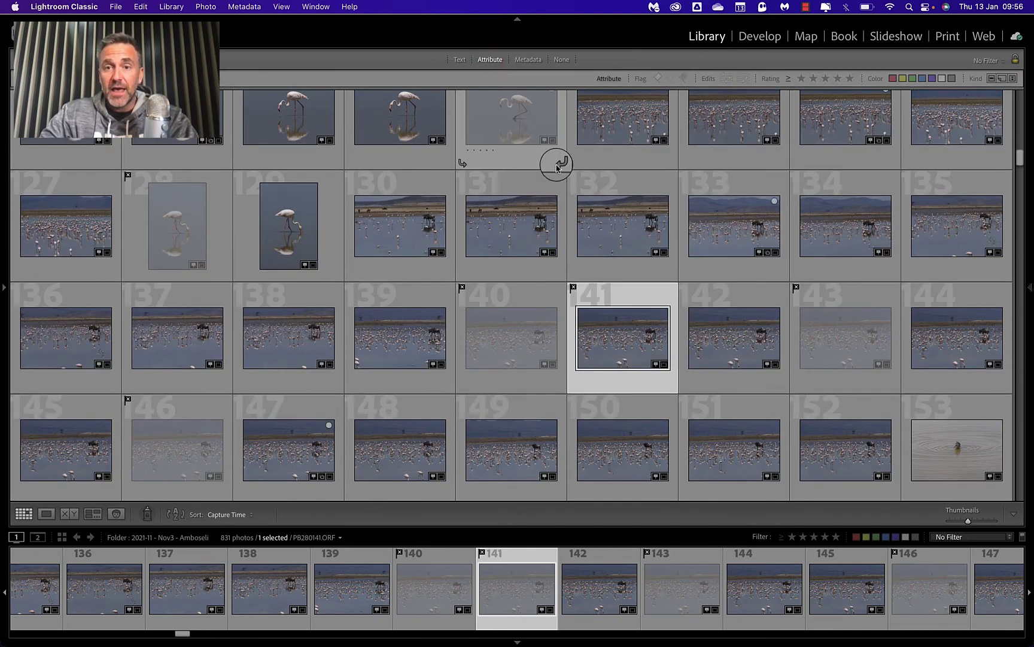
pyautogui.click(684, 79)
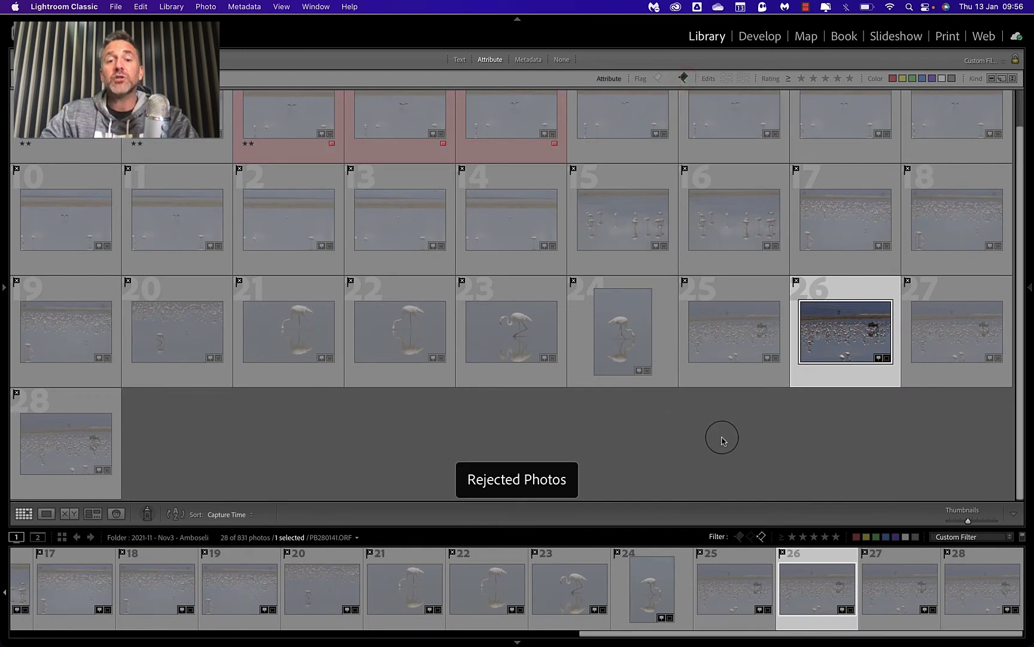
pyautogui.scroll(2, 721, 439)
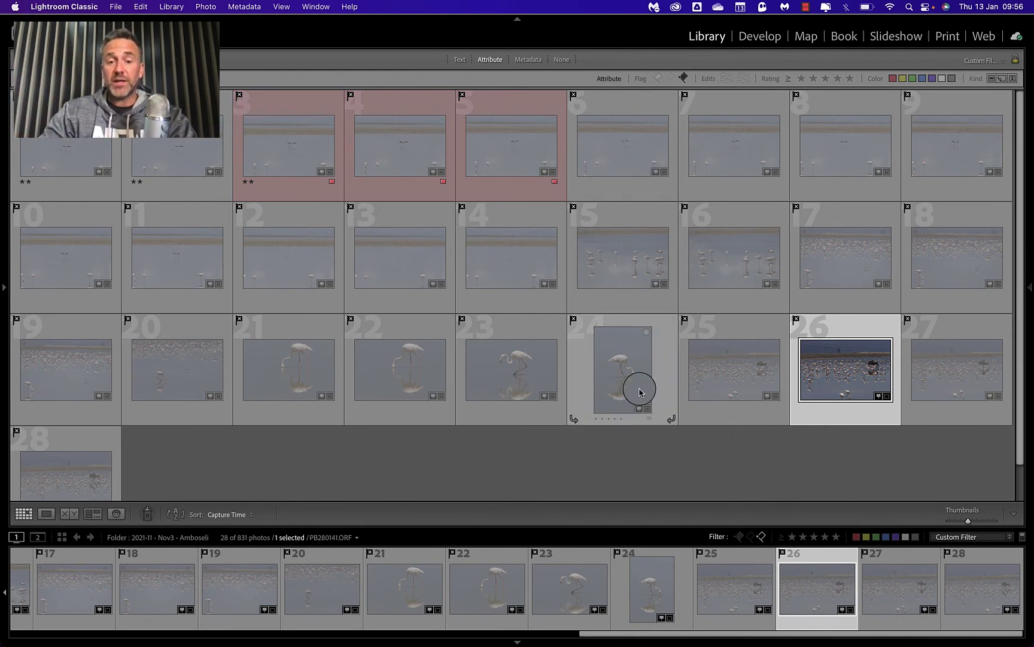
# Start deleting all rejected photos and cancel at the choice between removing them from Lightroom and deleting from disk
pyautogui.press('super+BackSpace')
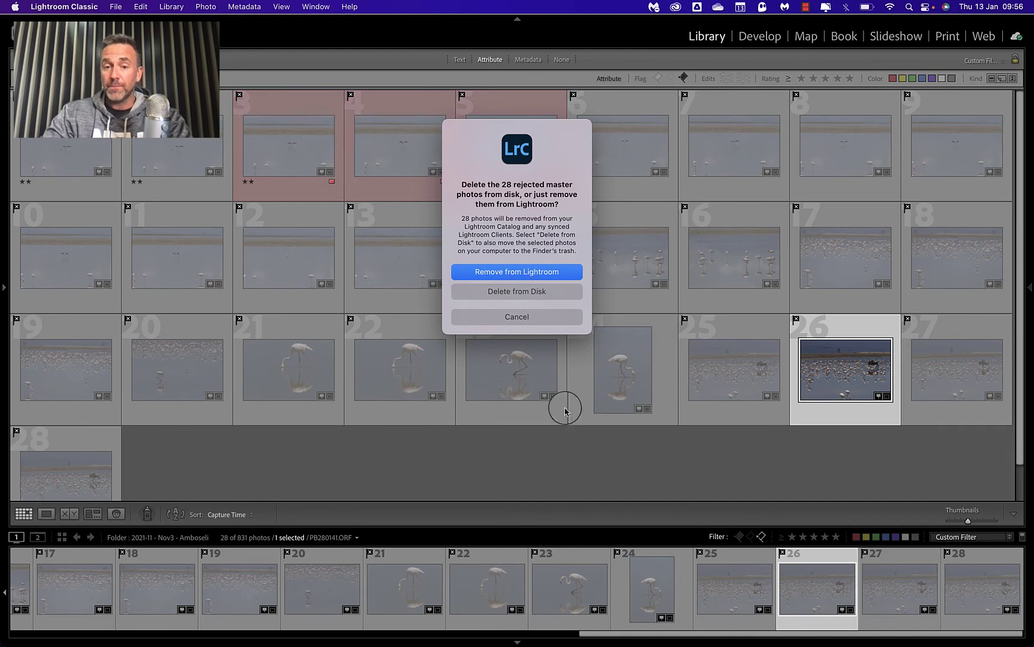
pyautogui.click(522, 319)
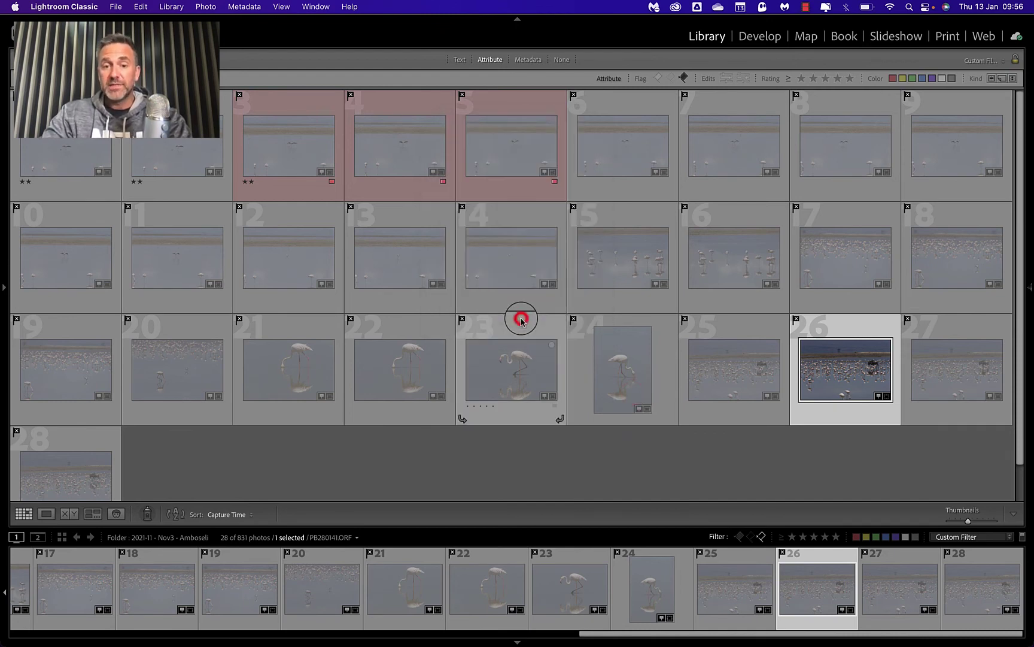
# Select all the rejected photos, start removing them from the catalog, and cancel at the choice between Lightroom and disk removal
pyautogui.press('super+a')
pyautogui.rightClick(403, 151)
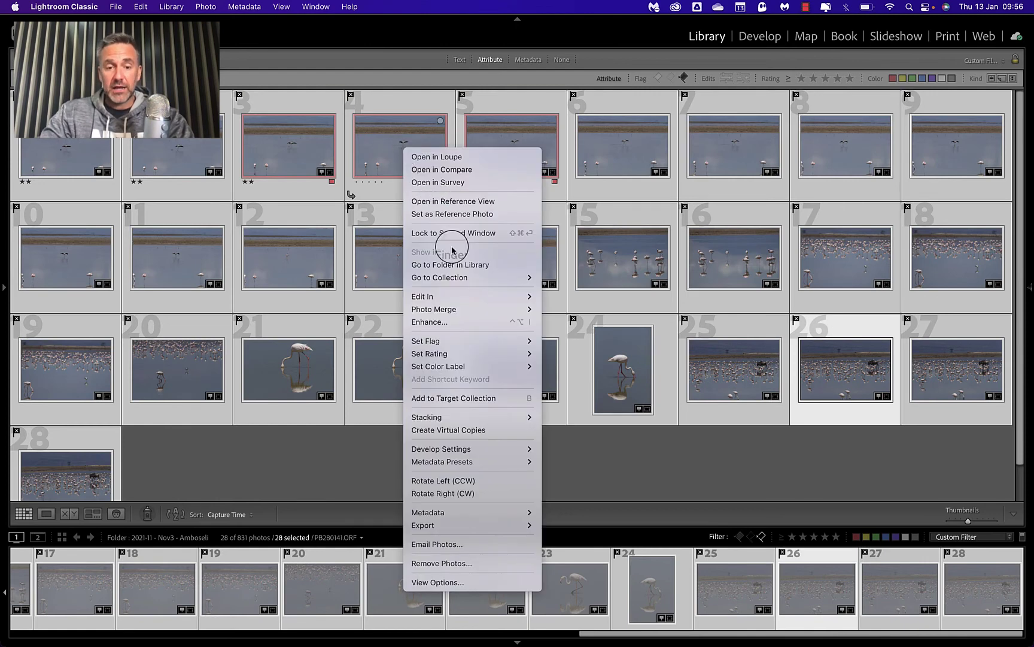
pyautogui.moveTo(449, 519)
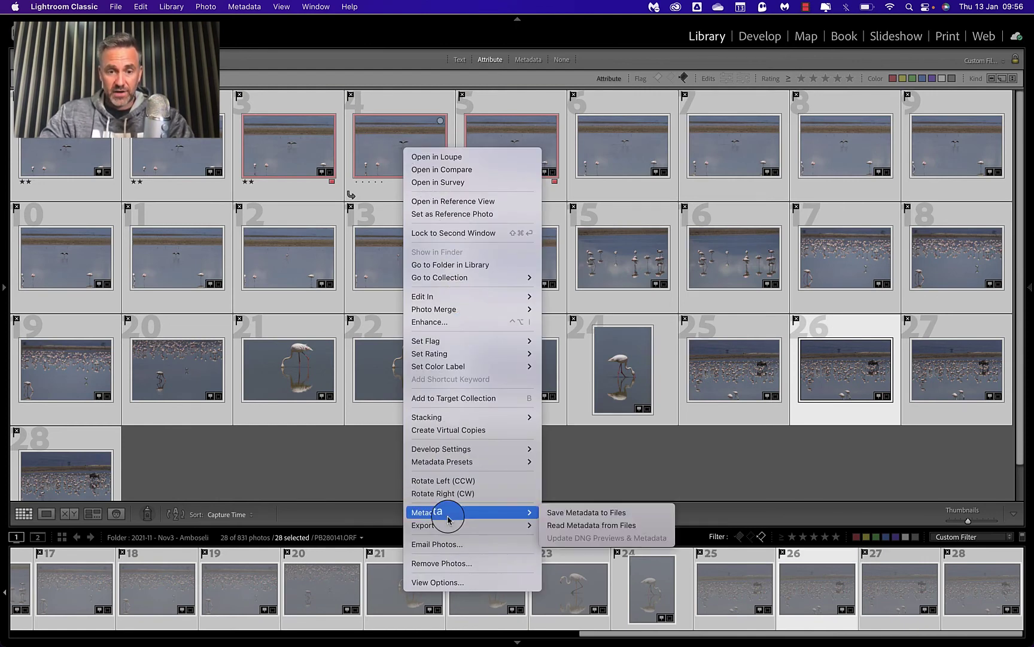
pyautogui.click(455, 562)
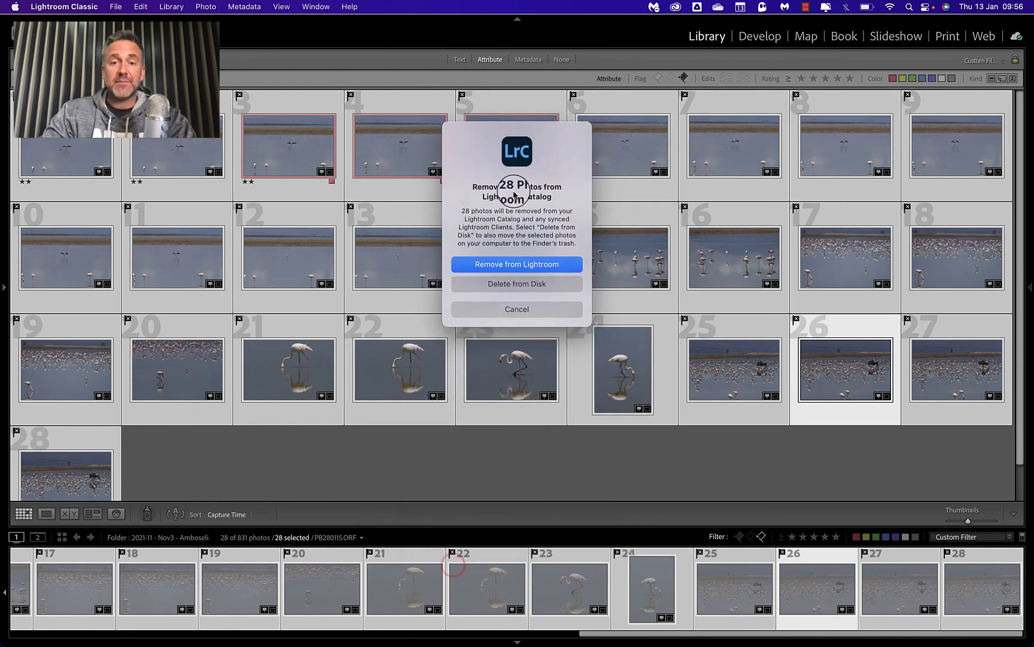
pyautogui.click(529, 312)
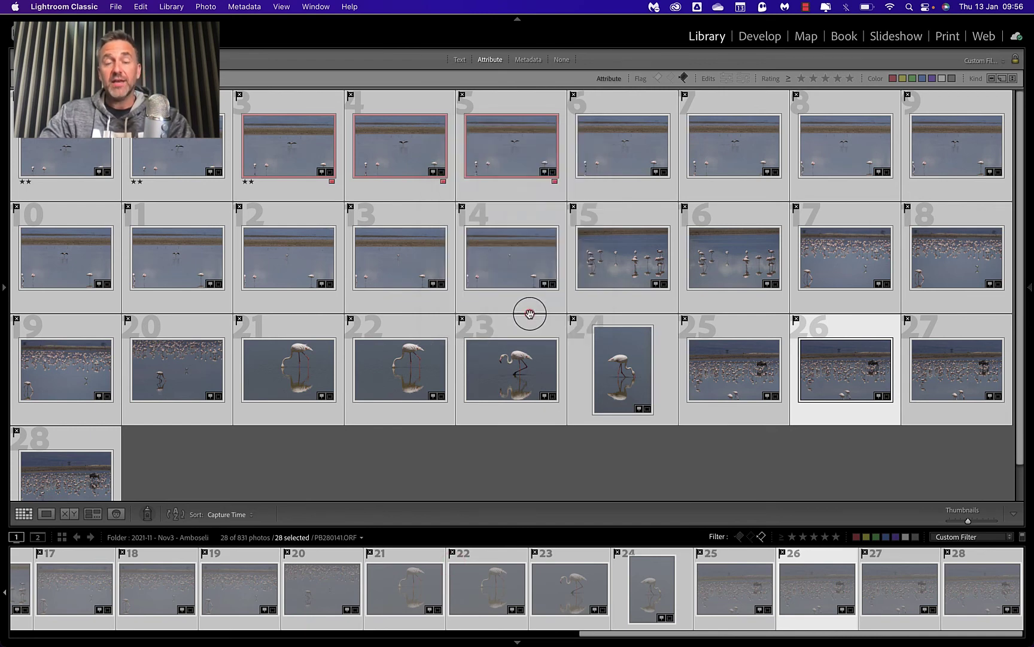
# Turn off the library filter to show all photos in the folder, and reveal the folders and collections
pyautogui.click(560, 60)
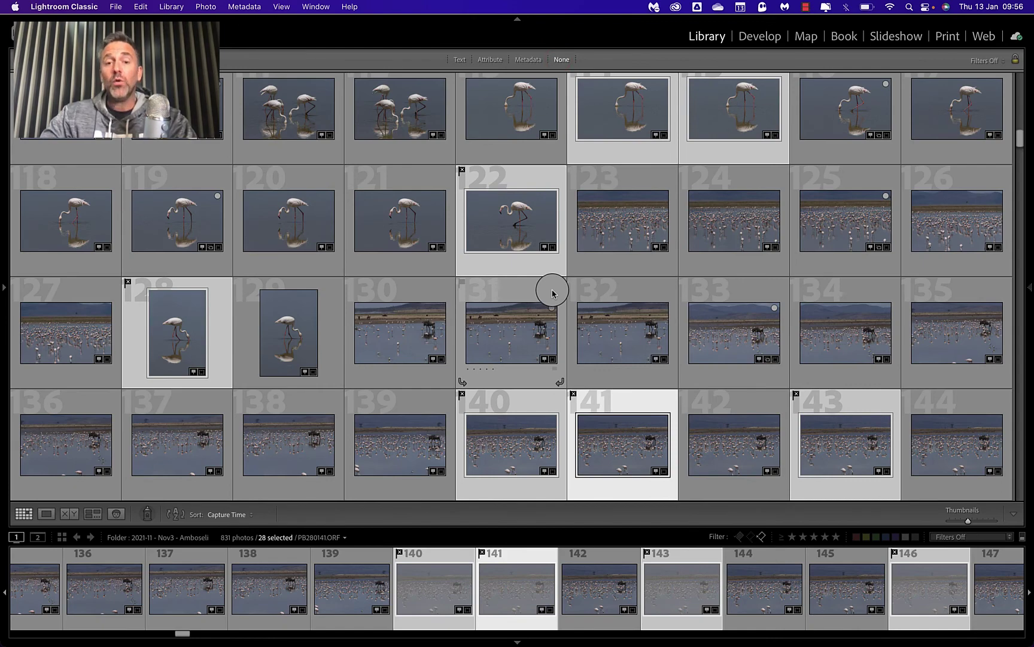
pyautogui.scroll(3, 552, 293)
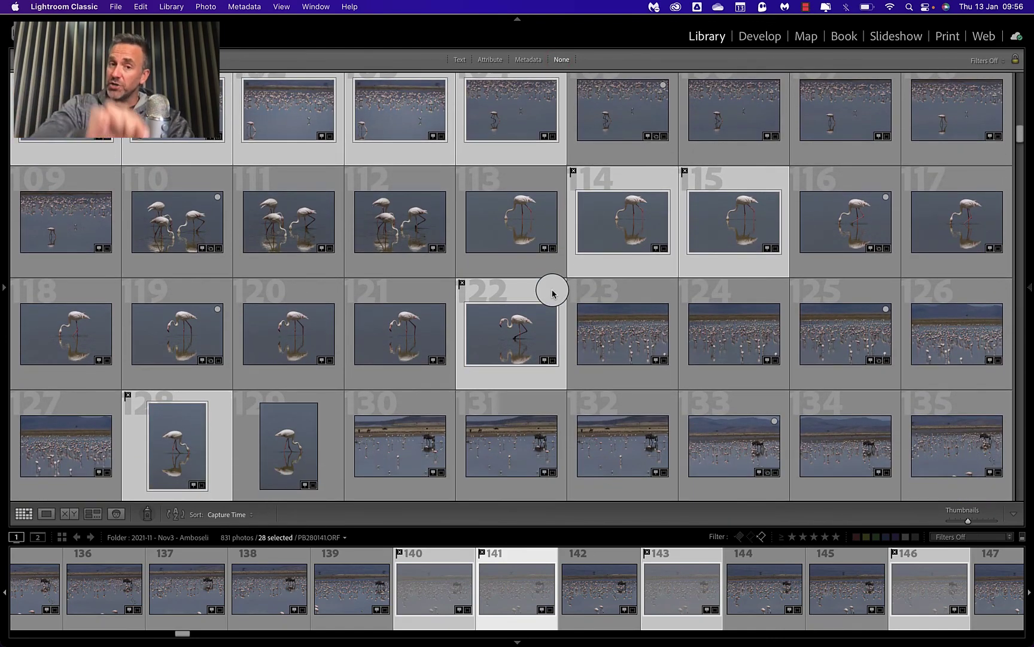
pyautogui.click(3, 291)
pyautogui.scroll(-5, 135, 375)
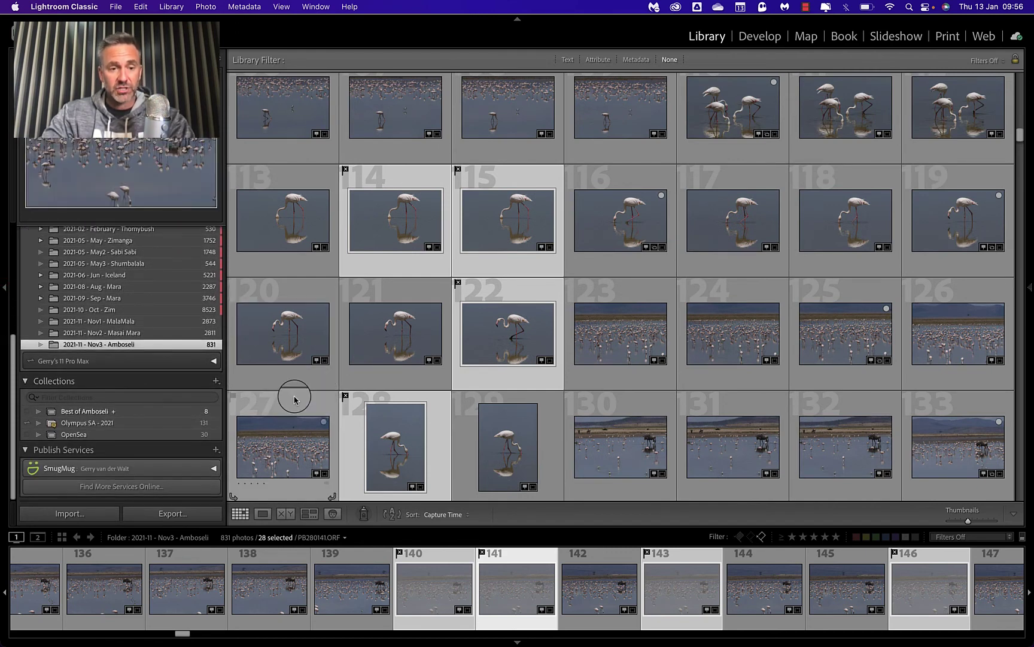
# View the Best of Amboseli collection, compare it with the 2021-11 - Nov3 - Amboseli folder, and return to the collection
pyautogui.click(88, 411)
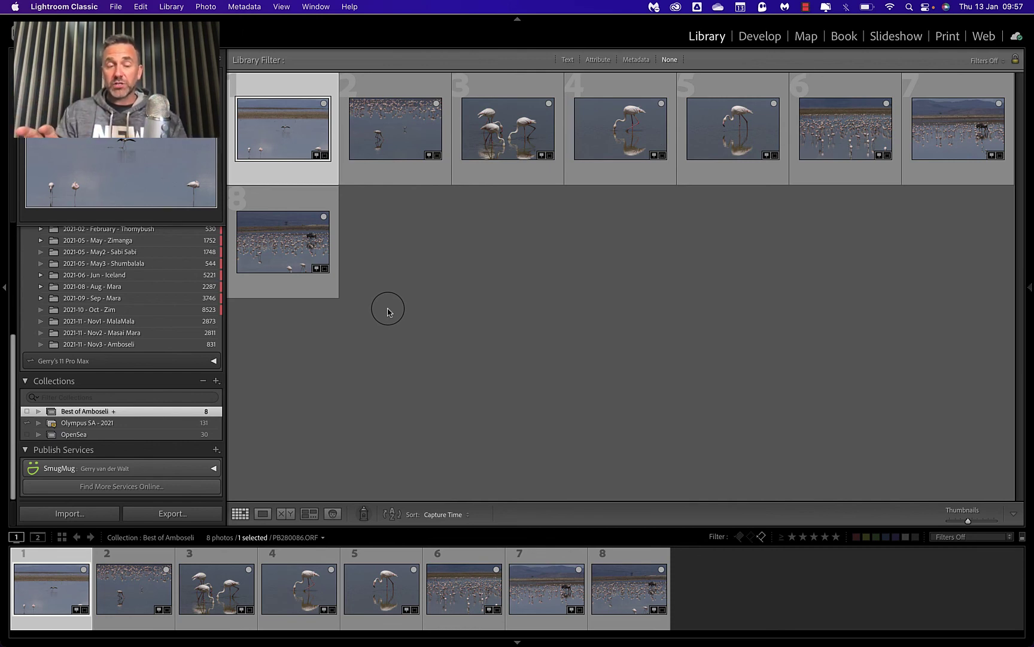
pyautogui.click(134, 346)
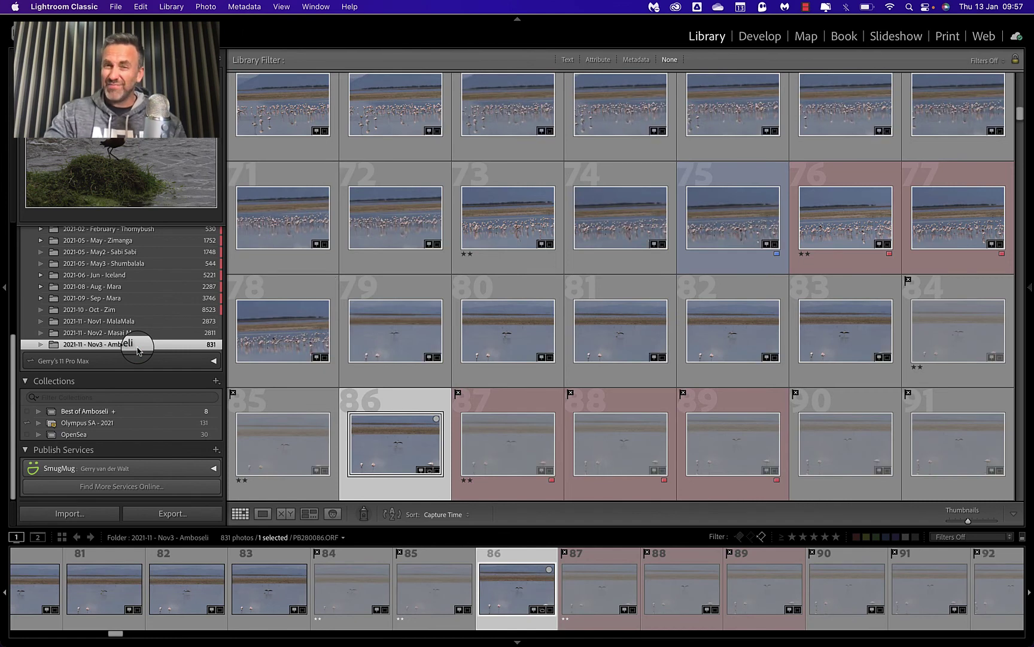
pyautogui.click(98, 413)
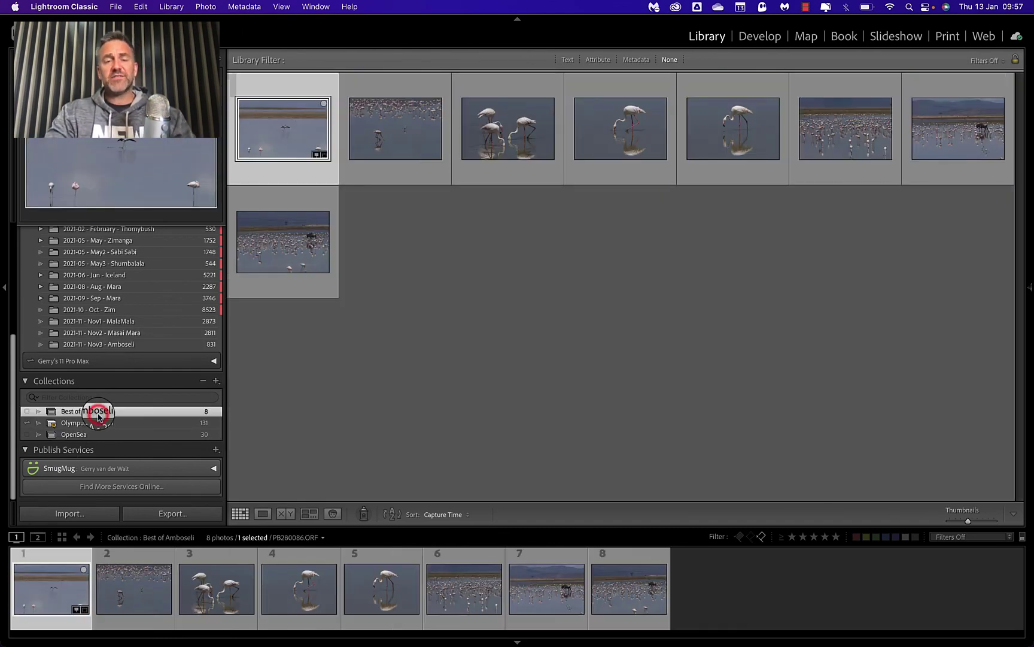
# Open the collection's first photo in Develop and set Whites to +23, Blacks to -63 and Clarity to +28
pyautogui.doubleClick(295, 143)
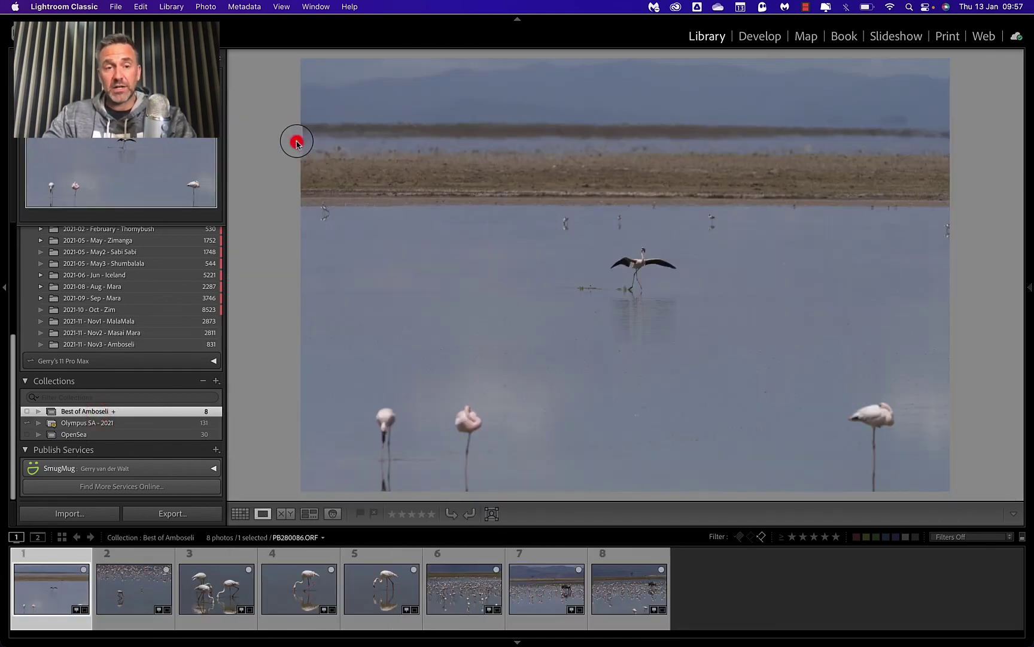
pyautogui.press('d')
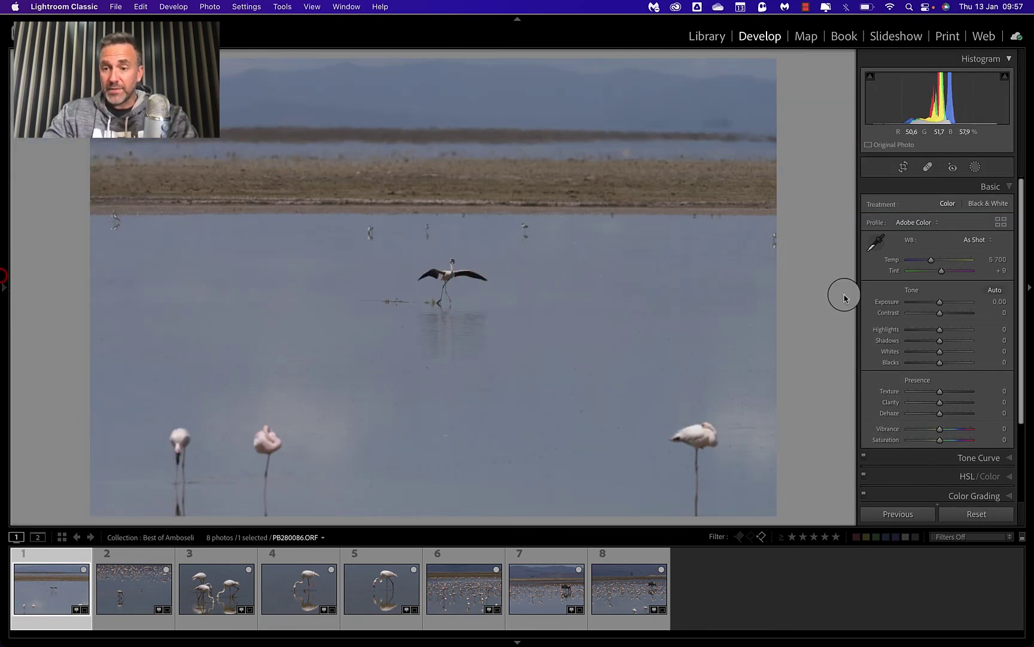
pyautogui.moveTo(937, 359)
pyautogui.mouseDown()
pyautogui.moveTo(923, 359)
pyautogui.moveTo(946, 359)
pyautogui.mouseUp()
pyautogui.moveTo(939, 402); pyautogui.dragTo(948, 402)
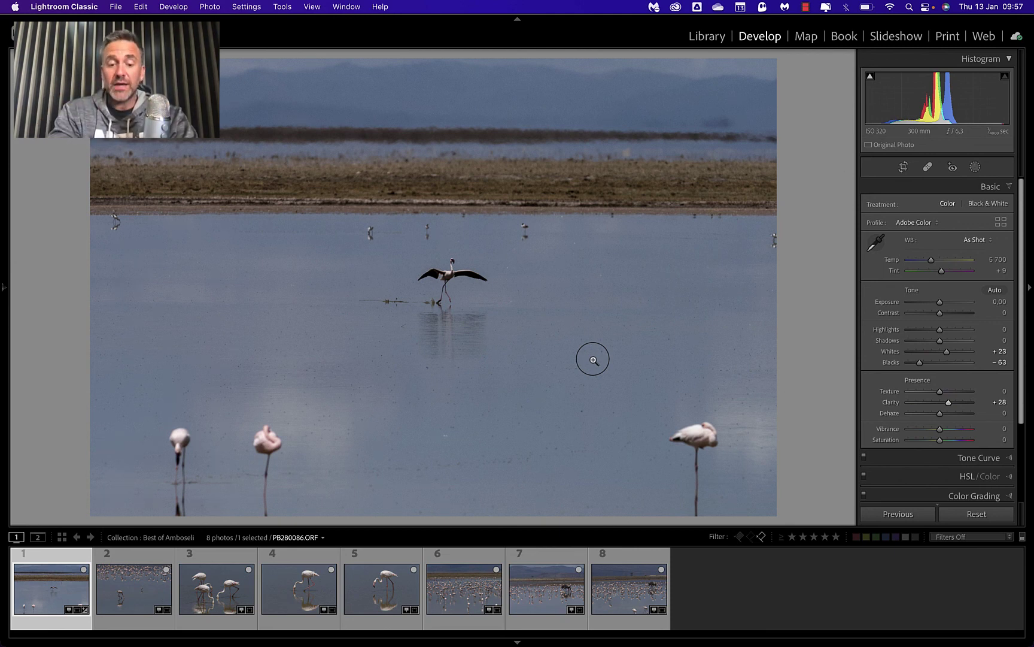
# Remove the edited photo from the Best of Amboseli target collection and return to the 2021-11 - Nov3 - Amboseli folder in Grid view
pyautogui.press('b')
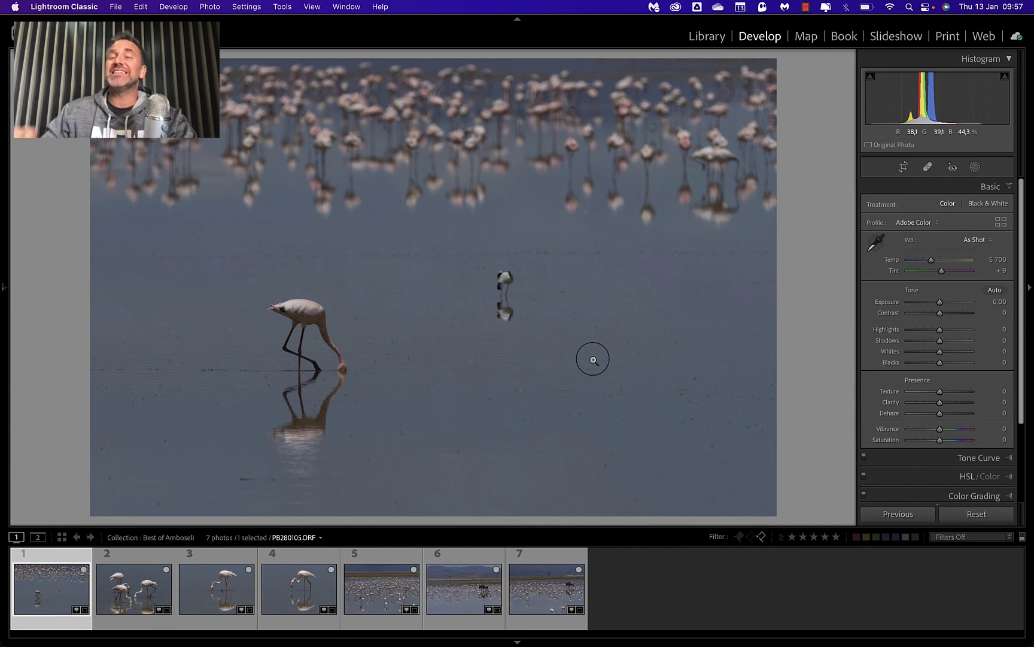
pyautogui.press('g')
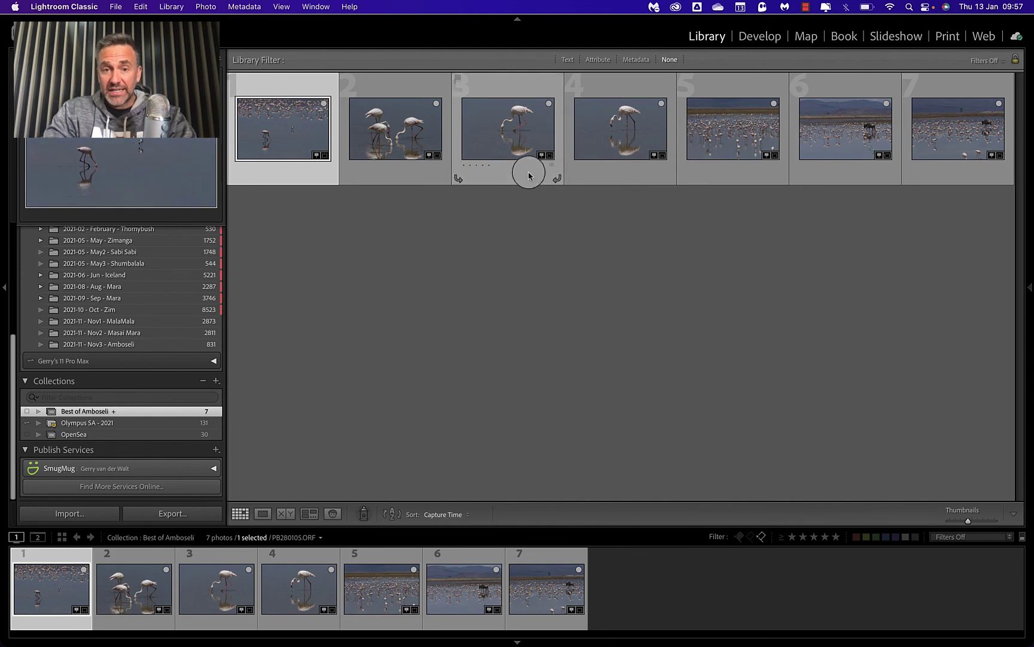
pyautogui.moveTo(123, 422)
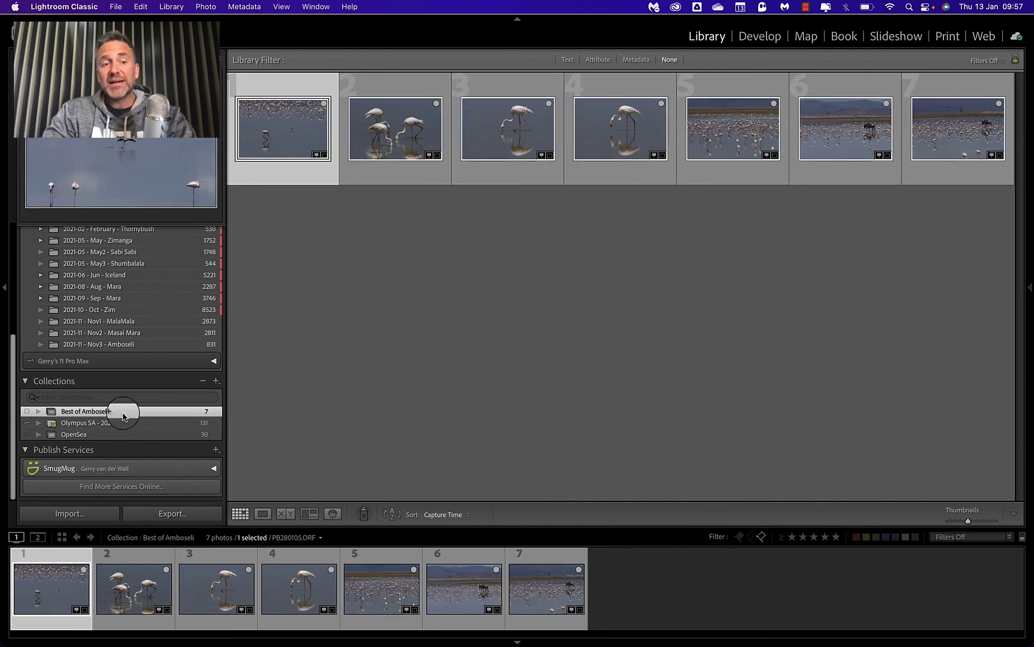
pyautogui.click(144, 346)
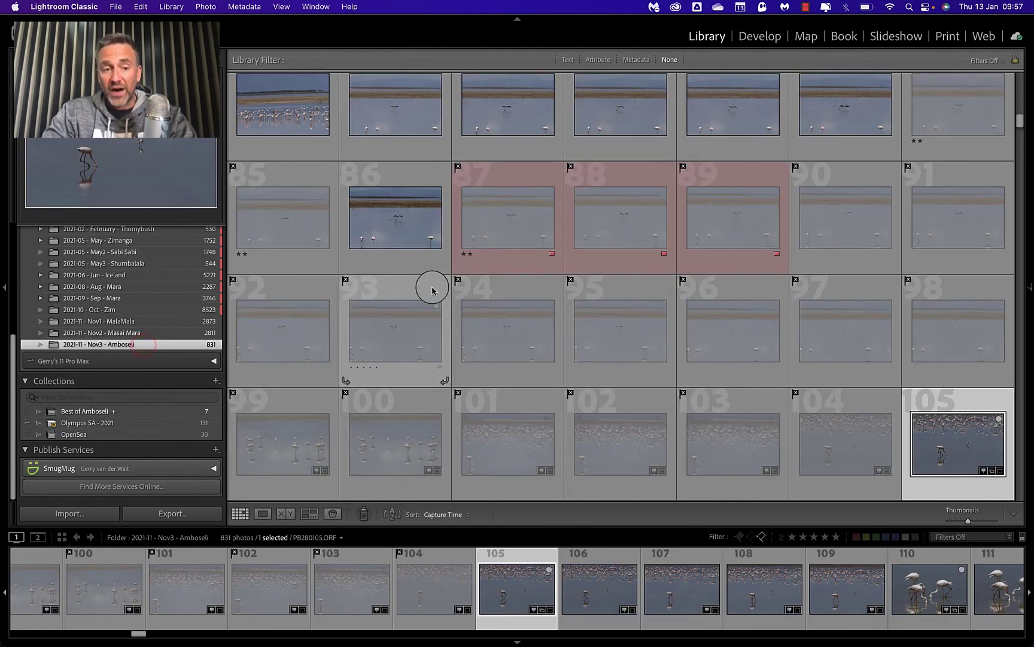